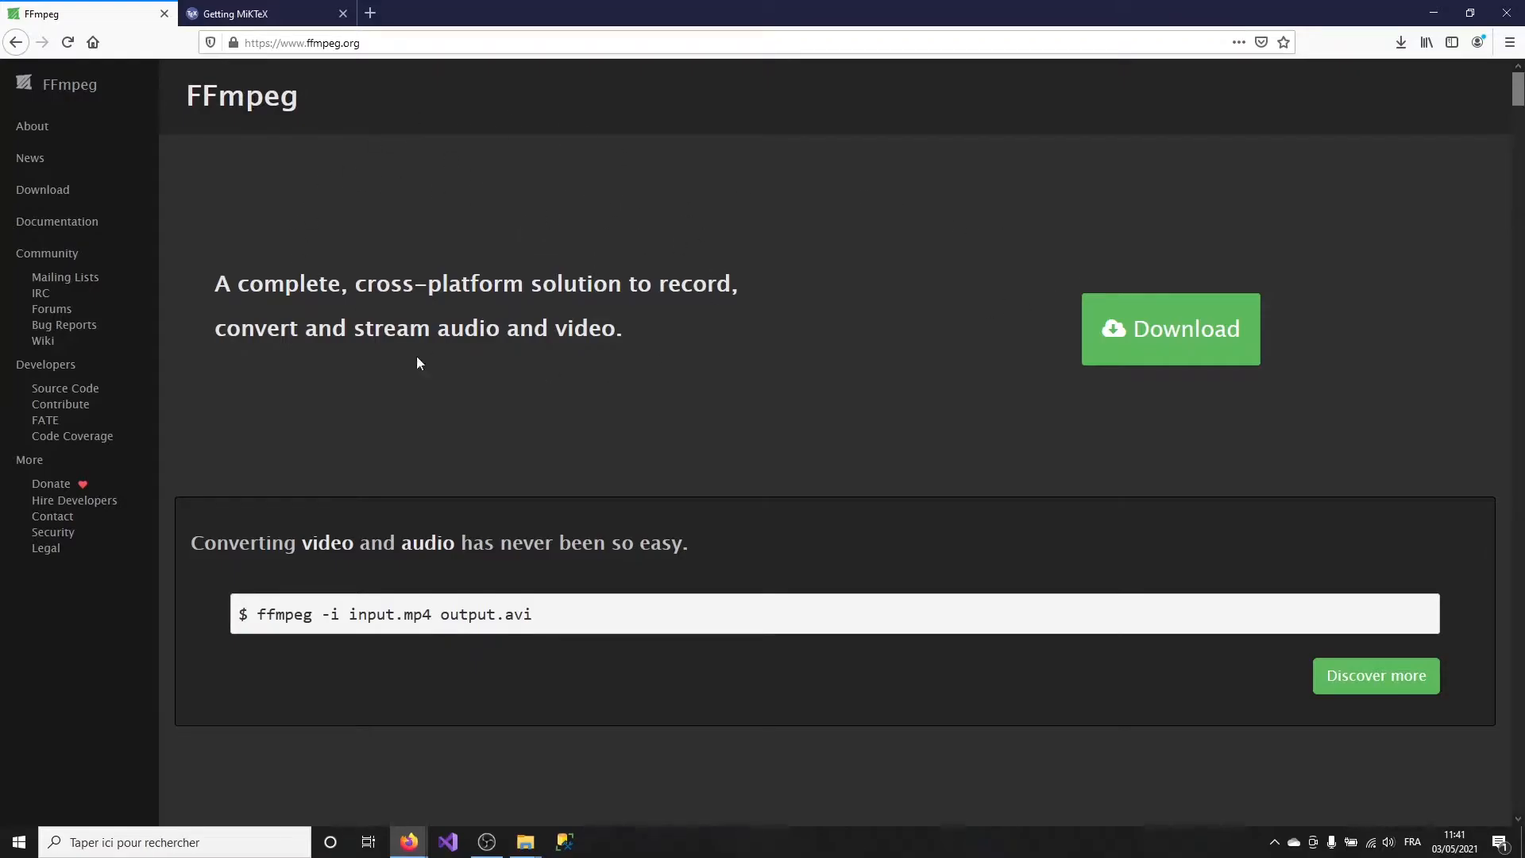
# Download the Windows build ffmpeg-N-102342-g5541cffa17-win64-gpl.zip from the BtbN releases linked on FFmpeg's download page.
pyautogui.click(1171, 326)
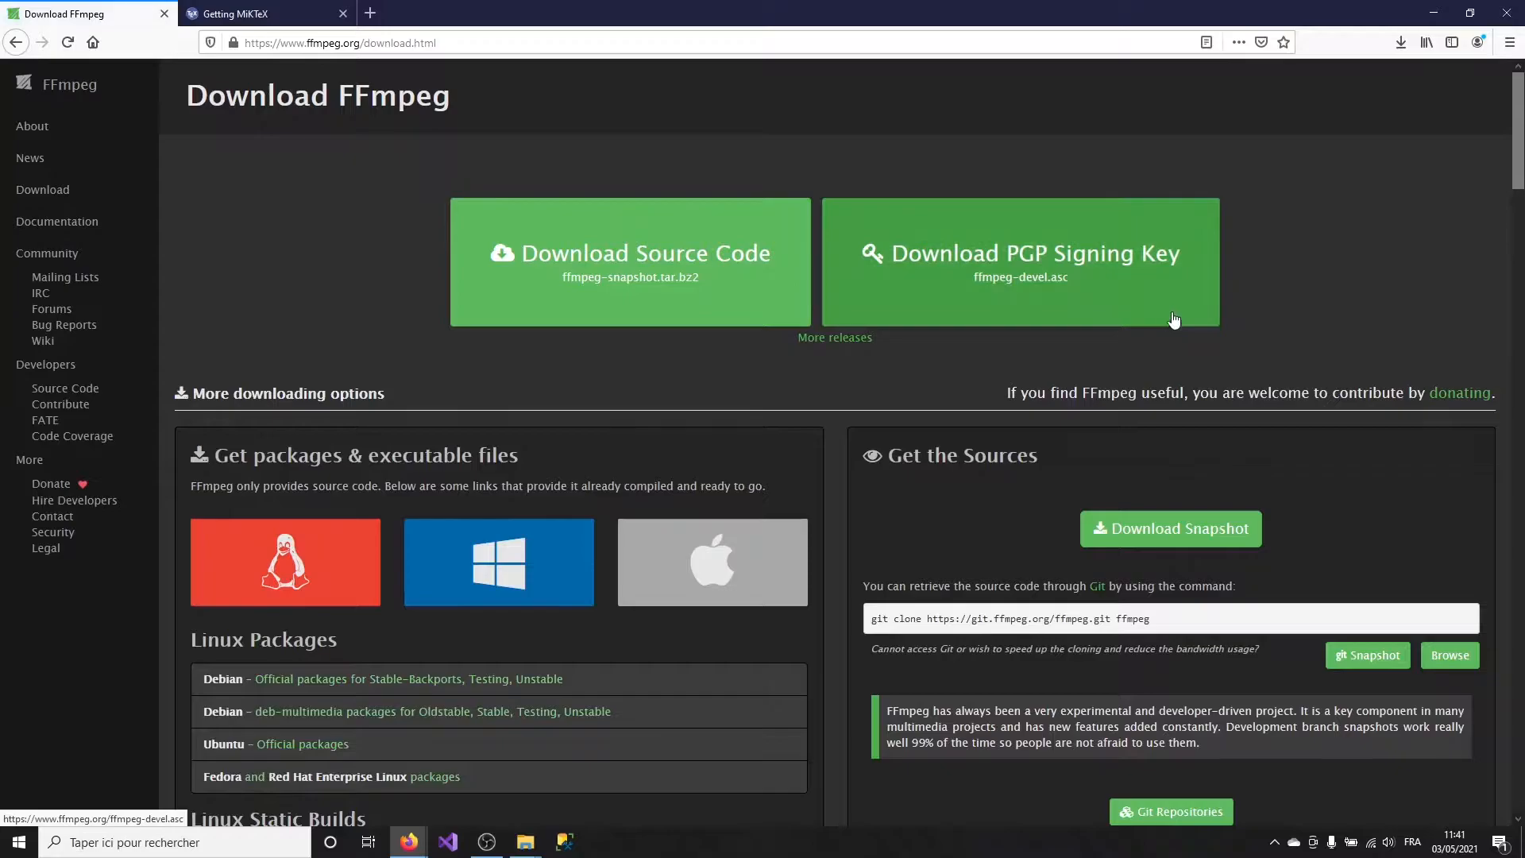
pyautogui.click(534, 553)
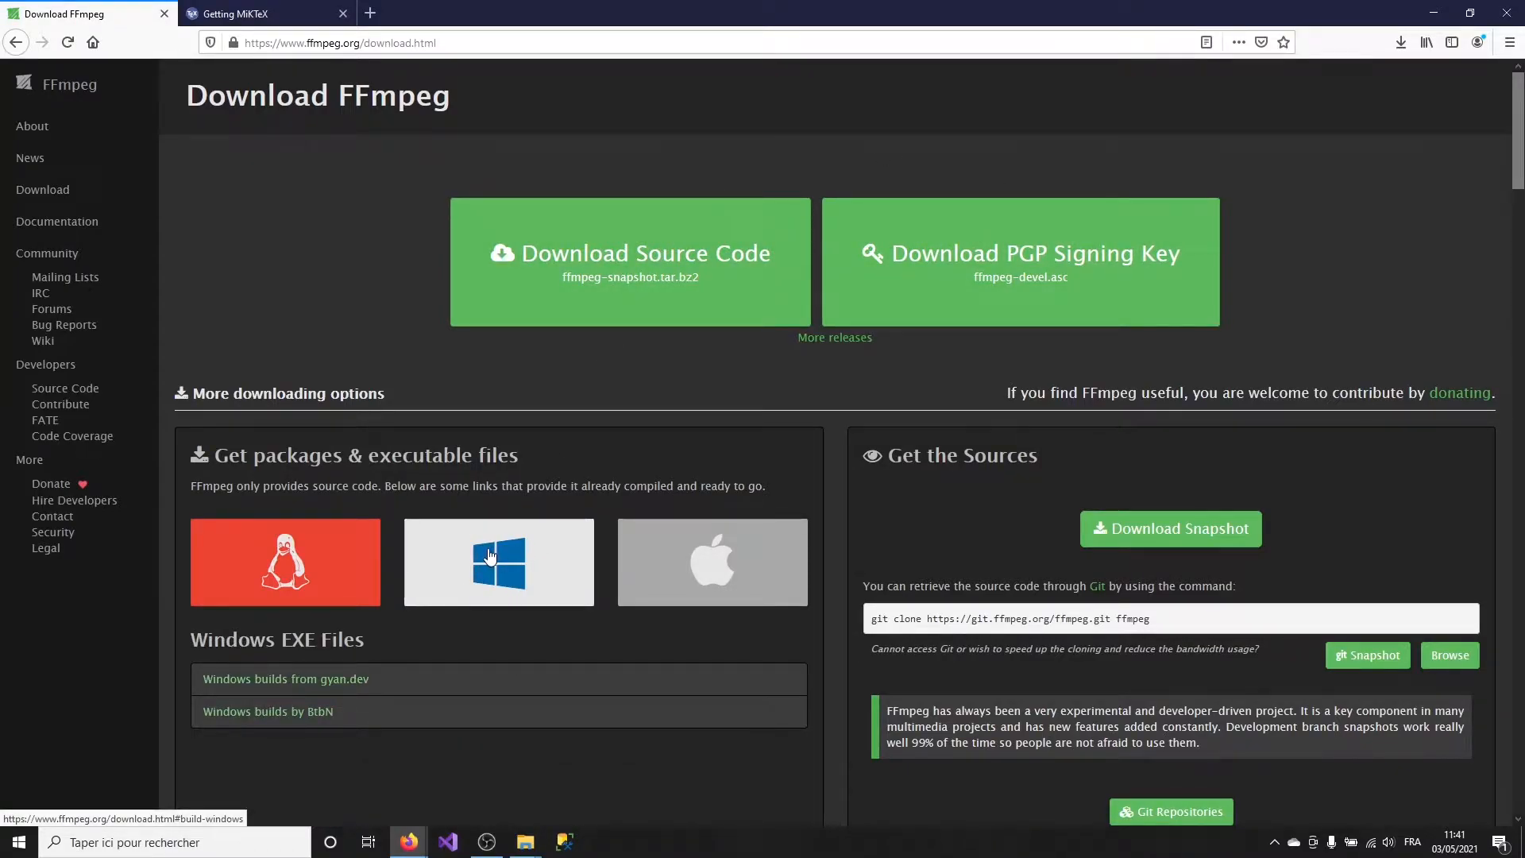
pyautogui.click(297, 715)
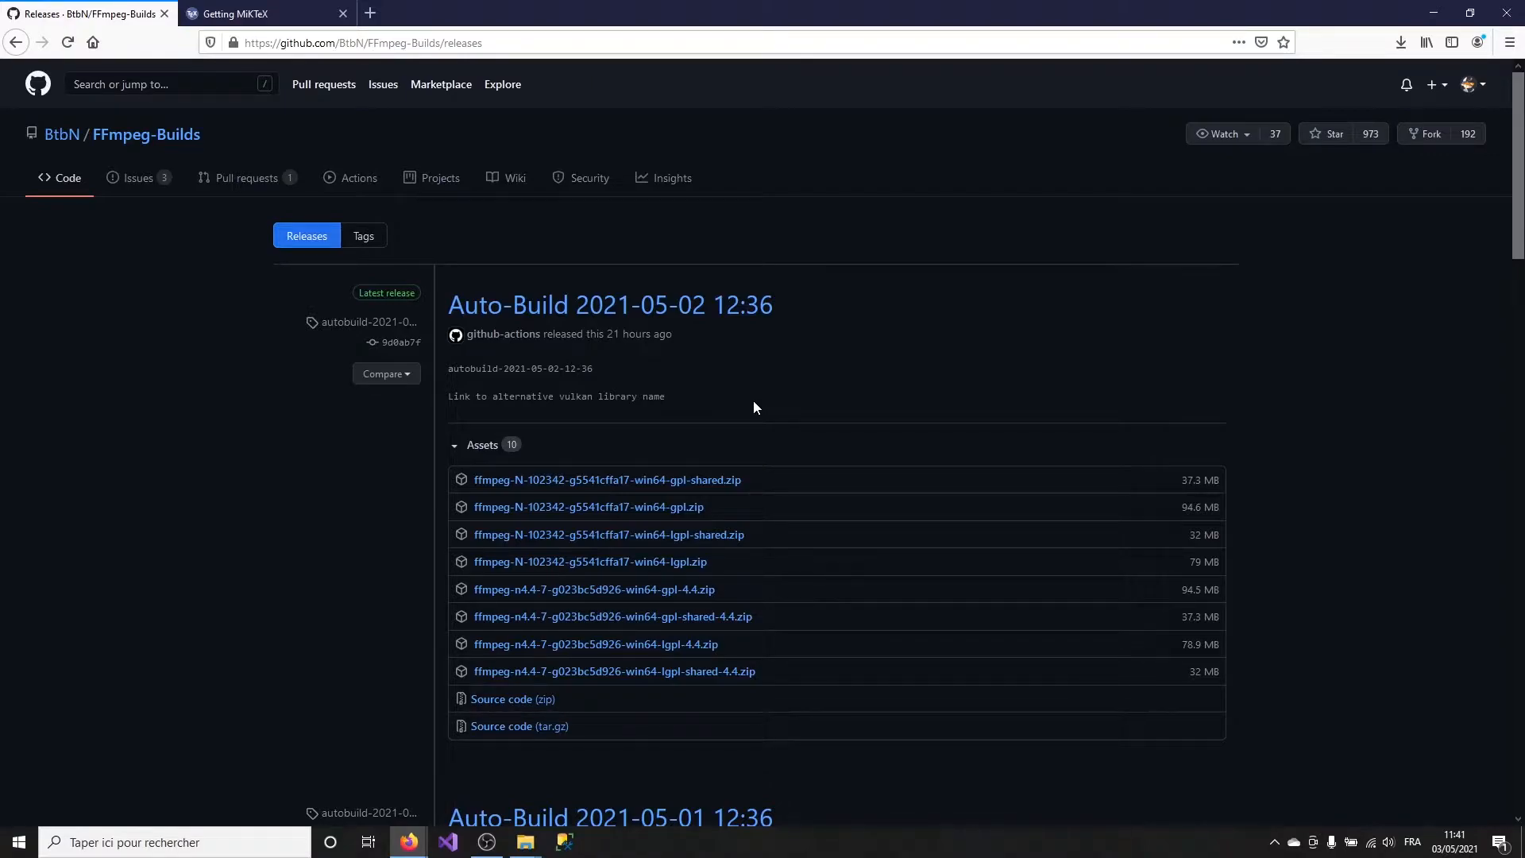
pyautogui.click(669, 517)
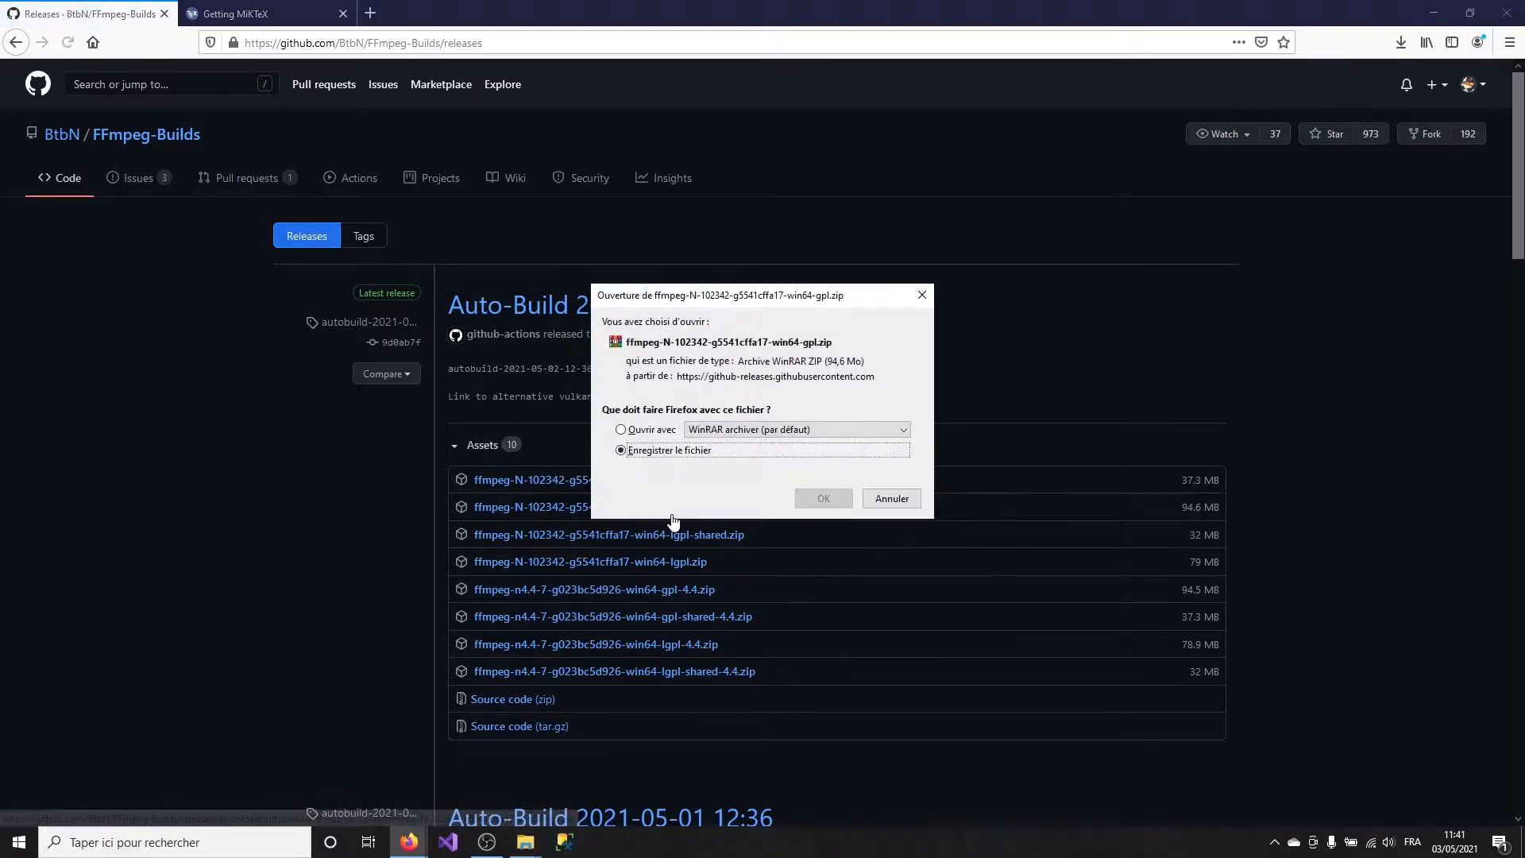
pyautogui.click(813, 499)
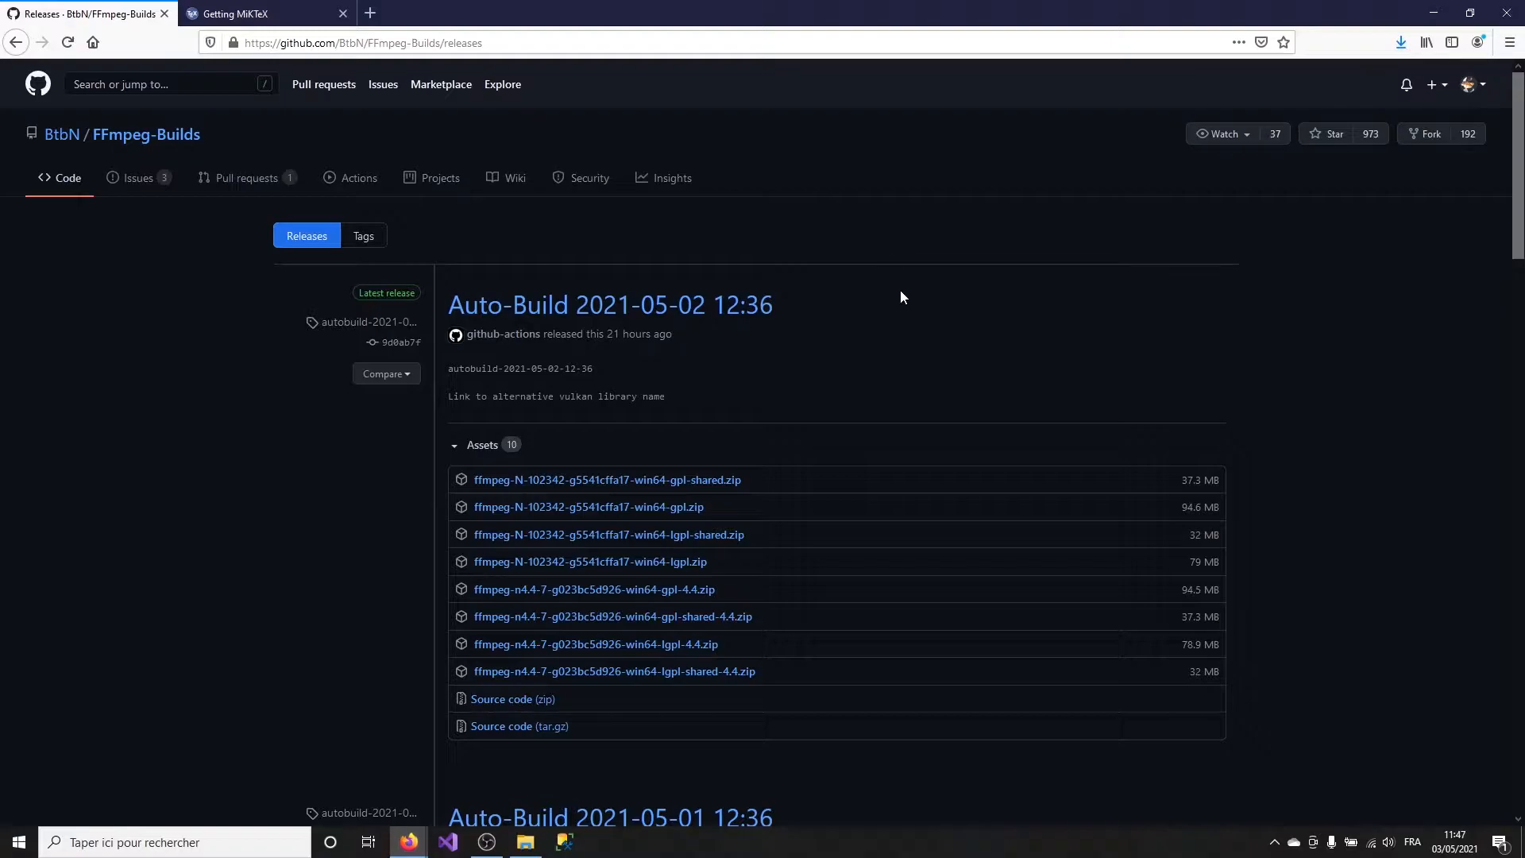
# Extract the FFmpeg archive in Téléchargements to its own ffmpeg-N-102342-g5541cffa17-win64-gpl folder and open that folder.
pyautogui.click(525, 842)
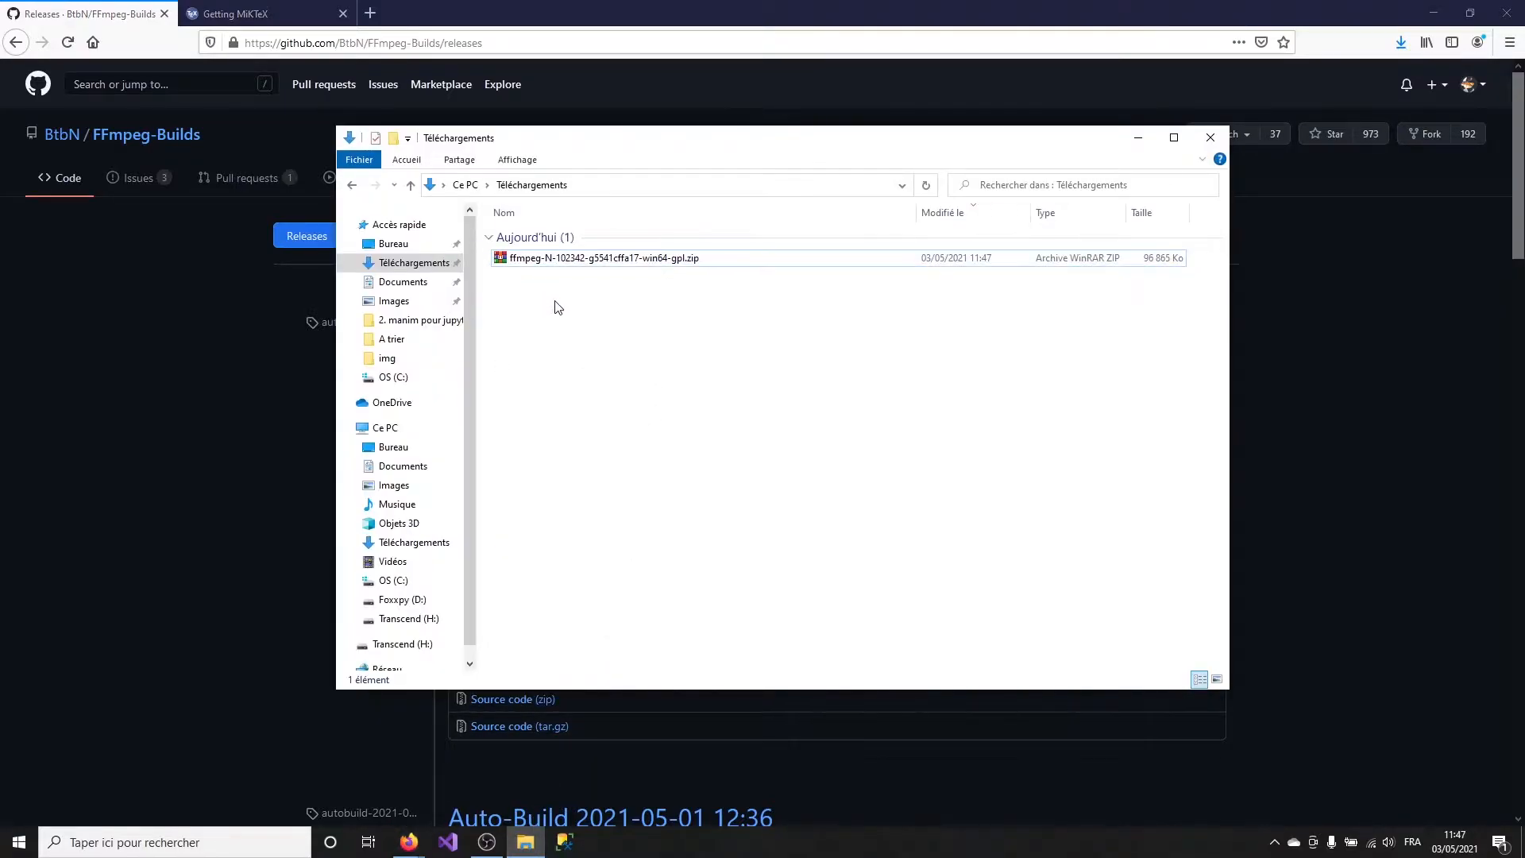
pyautogui.click(550, 260)
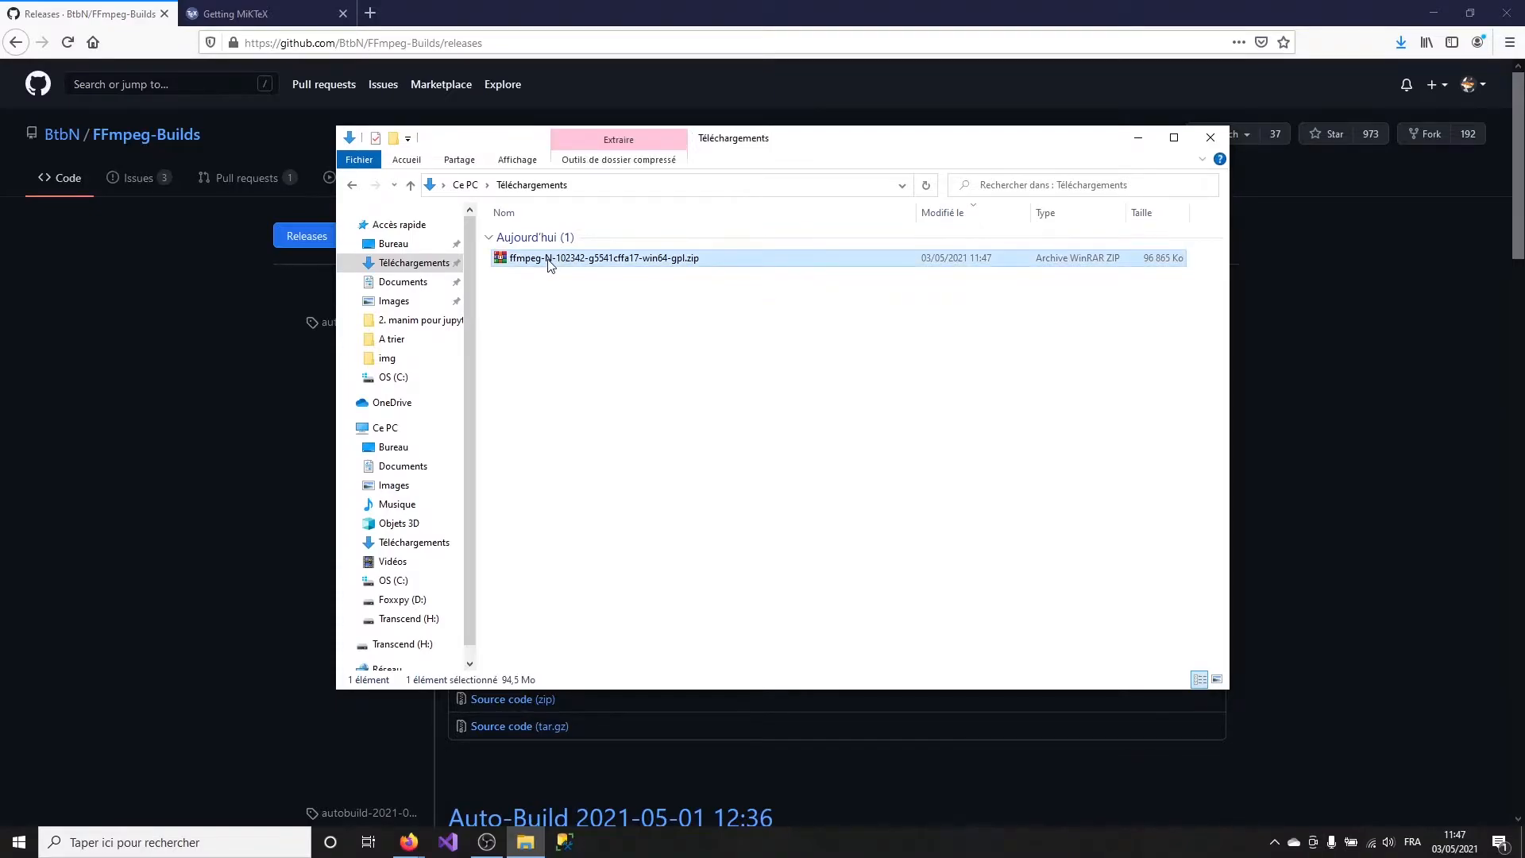
pyautogui.rightClick(540, 260)
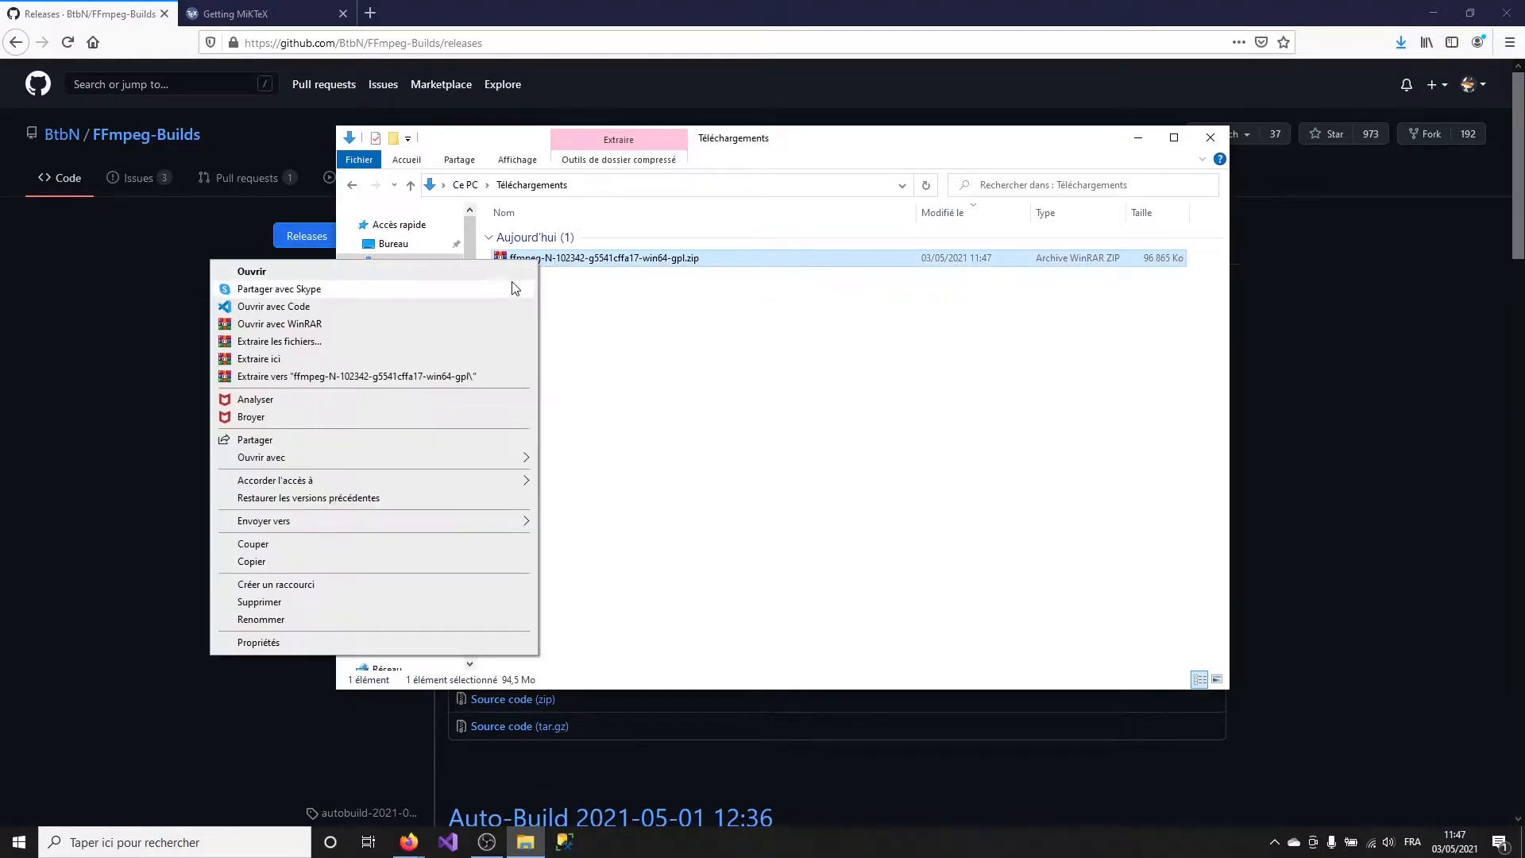
pyautogui.click(370, 377)
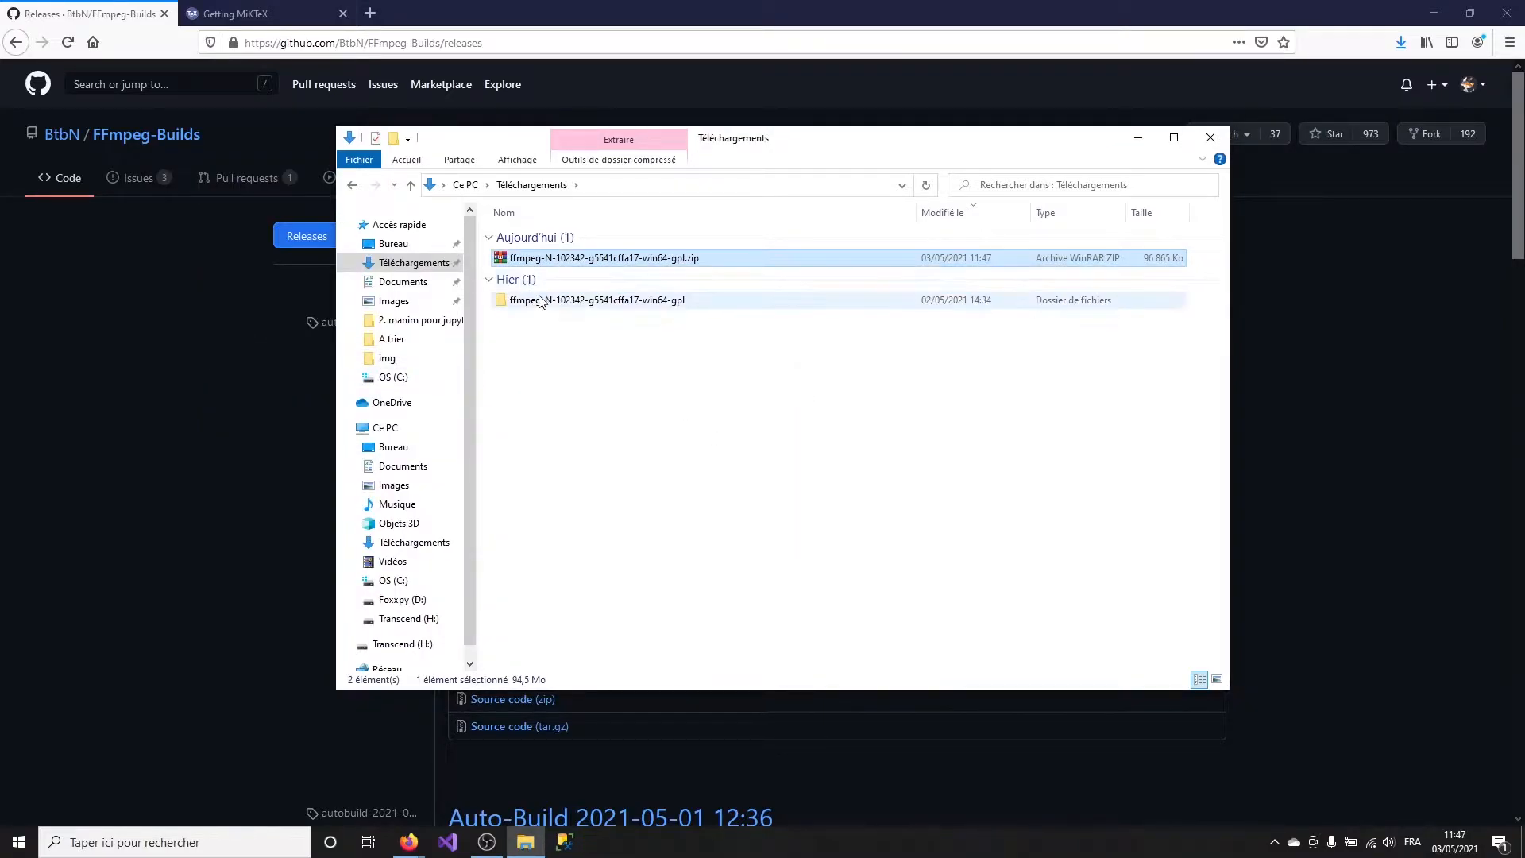
pyautogui.doubleClick(554, 305)
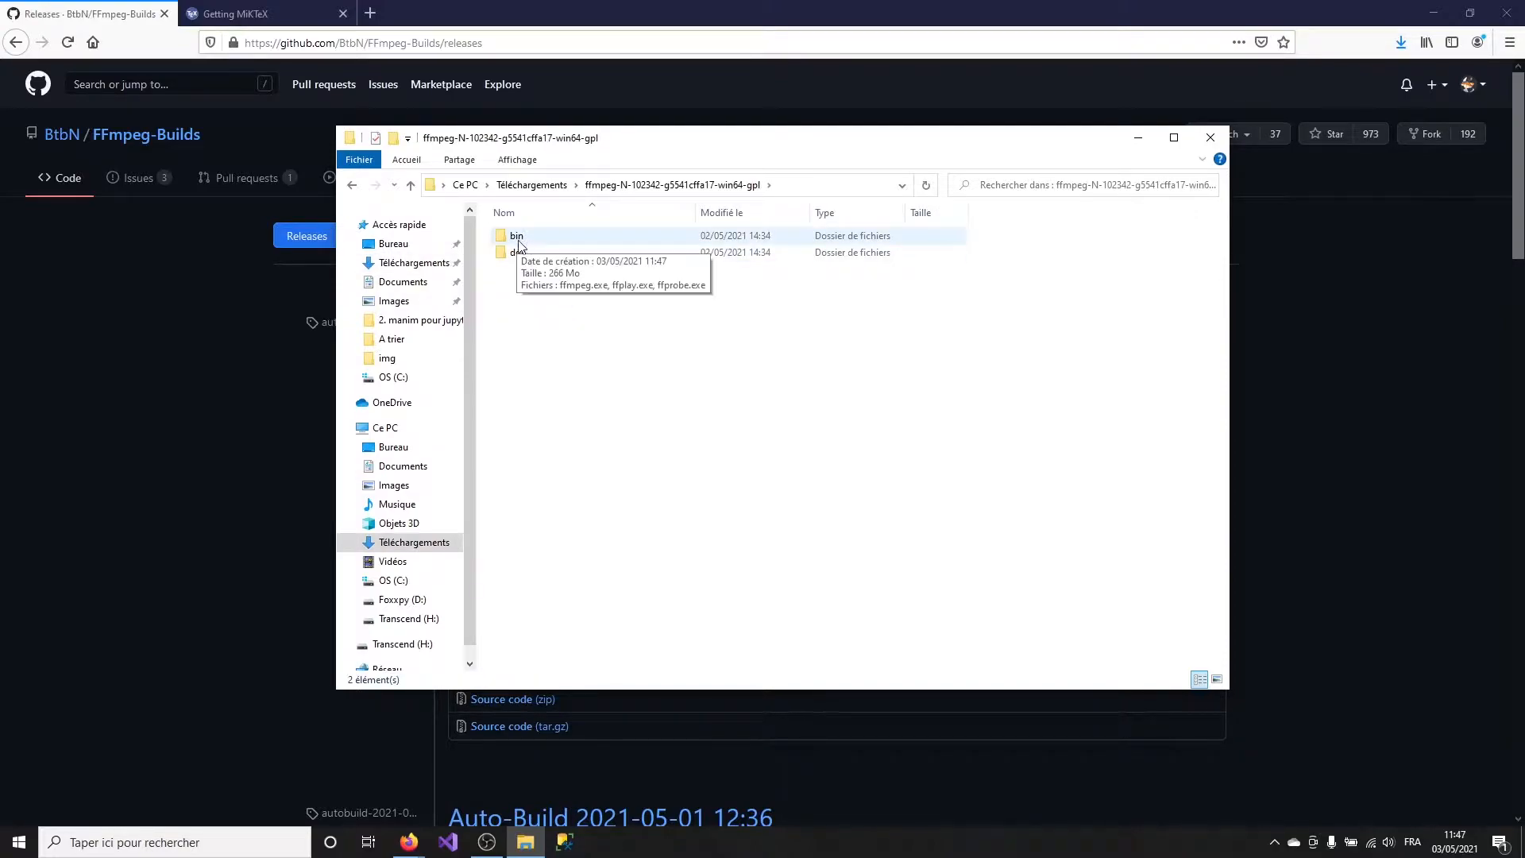
# Rename the extracted FFmpeg folder in Téléchargements as ffmpeg.
pyautogui.hotkey('alt', 'Left')
pyautogui.rightClick(556, 303)
pyautogui.rightClick(564, 303)
pyautogui.click(326, 777)
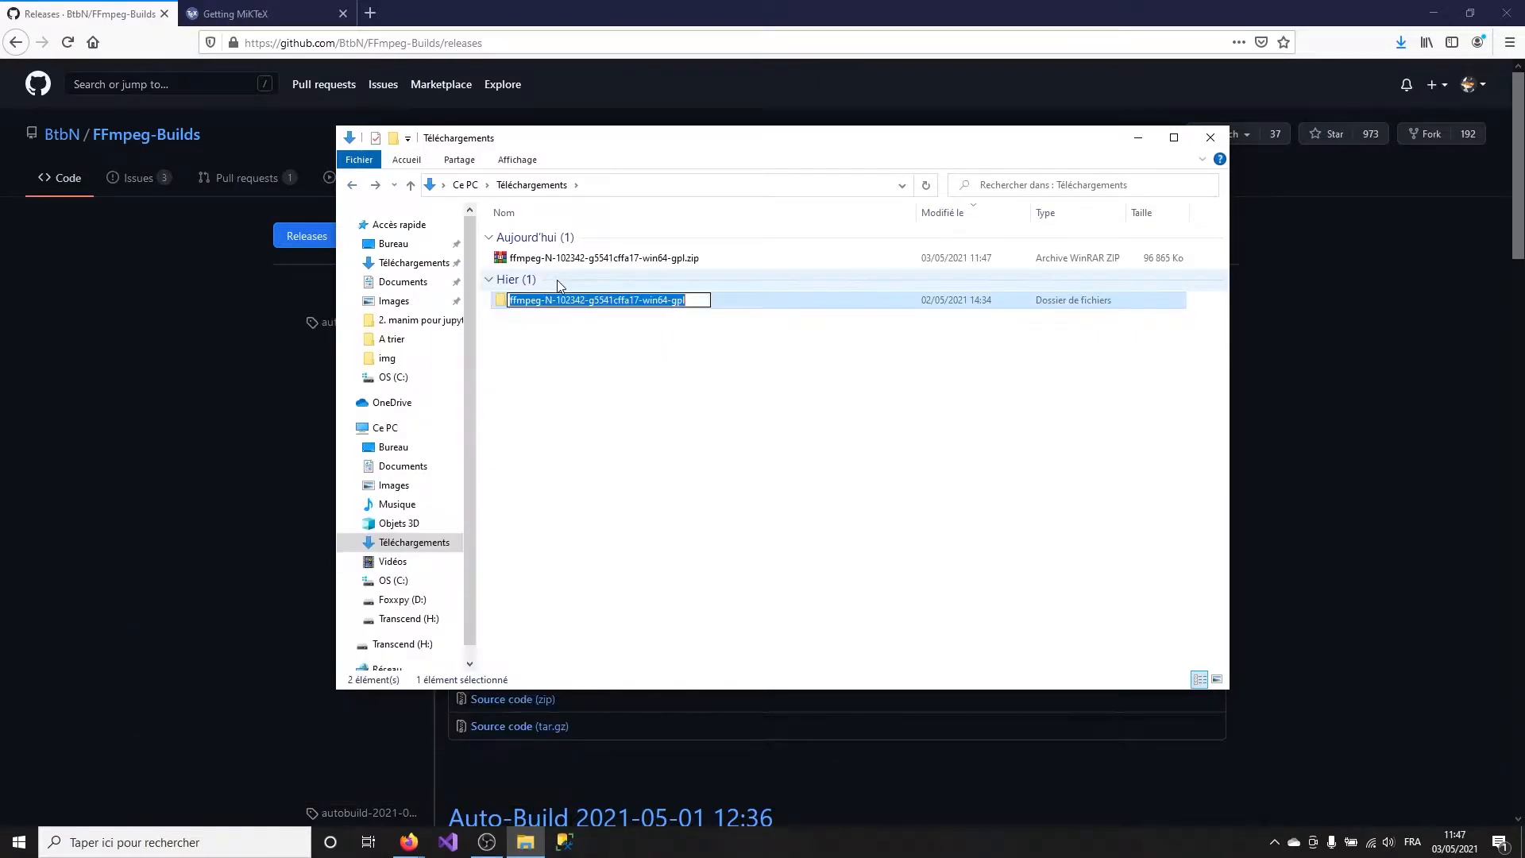
pyautogui.moveTo(691, 300); pyautogui.dragTo(538, 293)
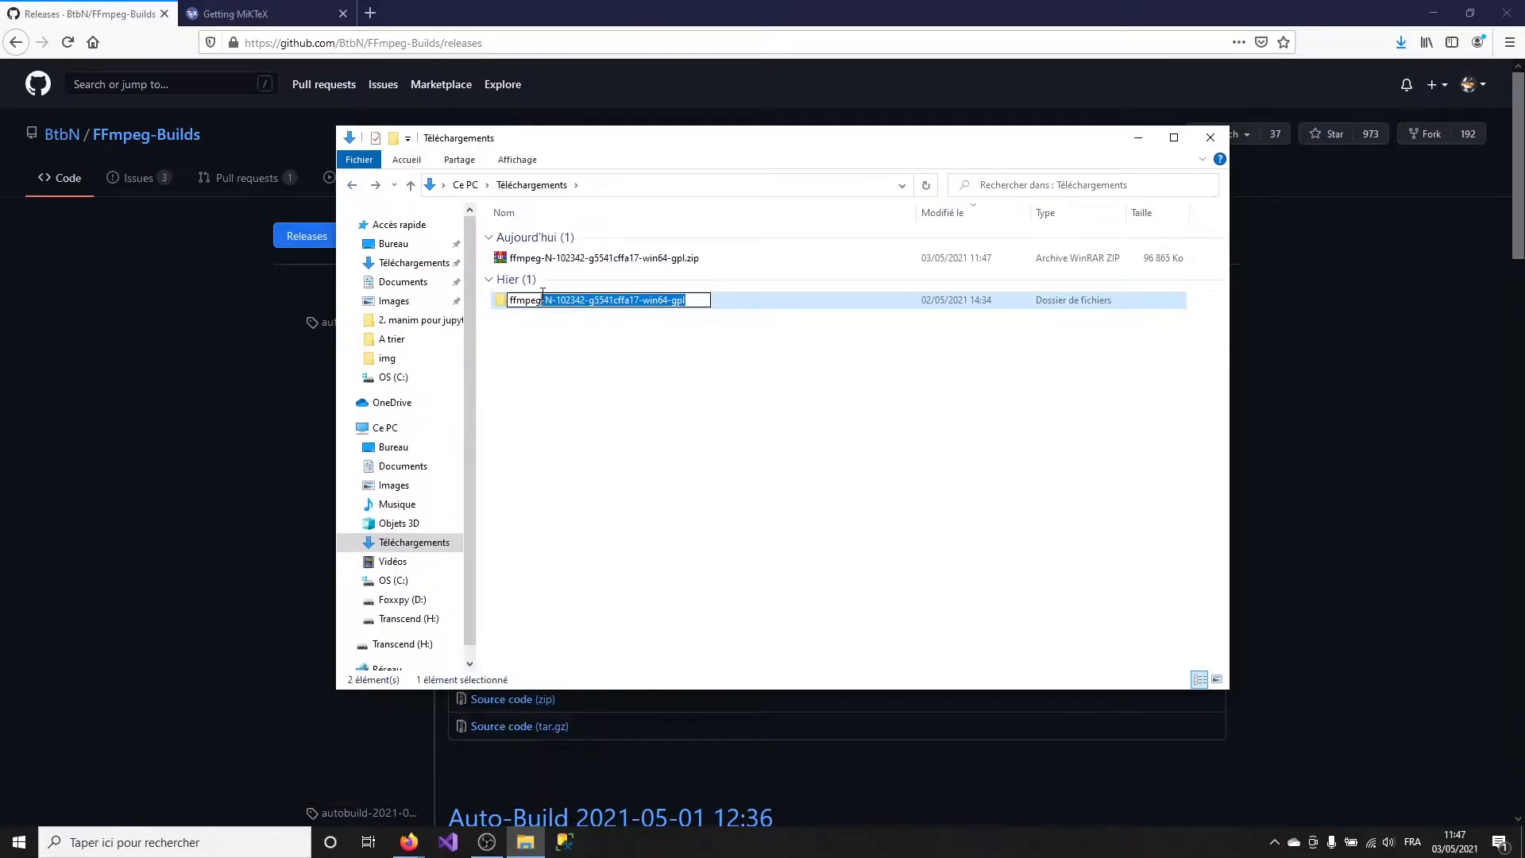
pyautogui.press('BackSpace')
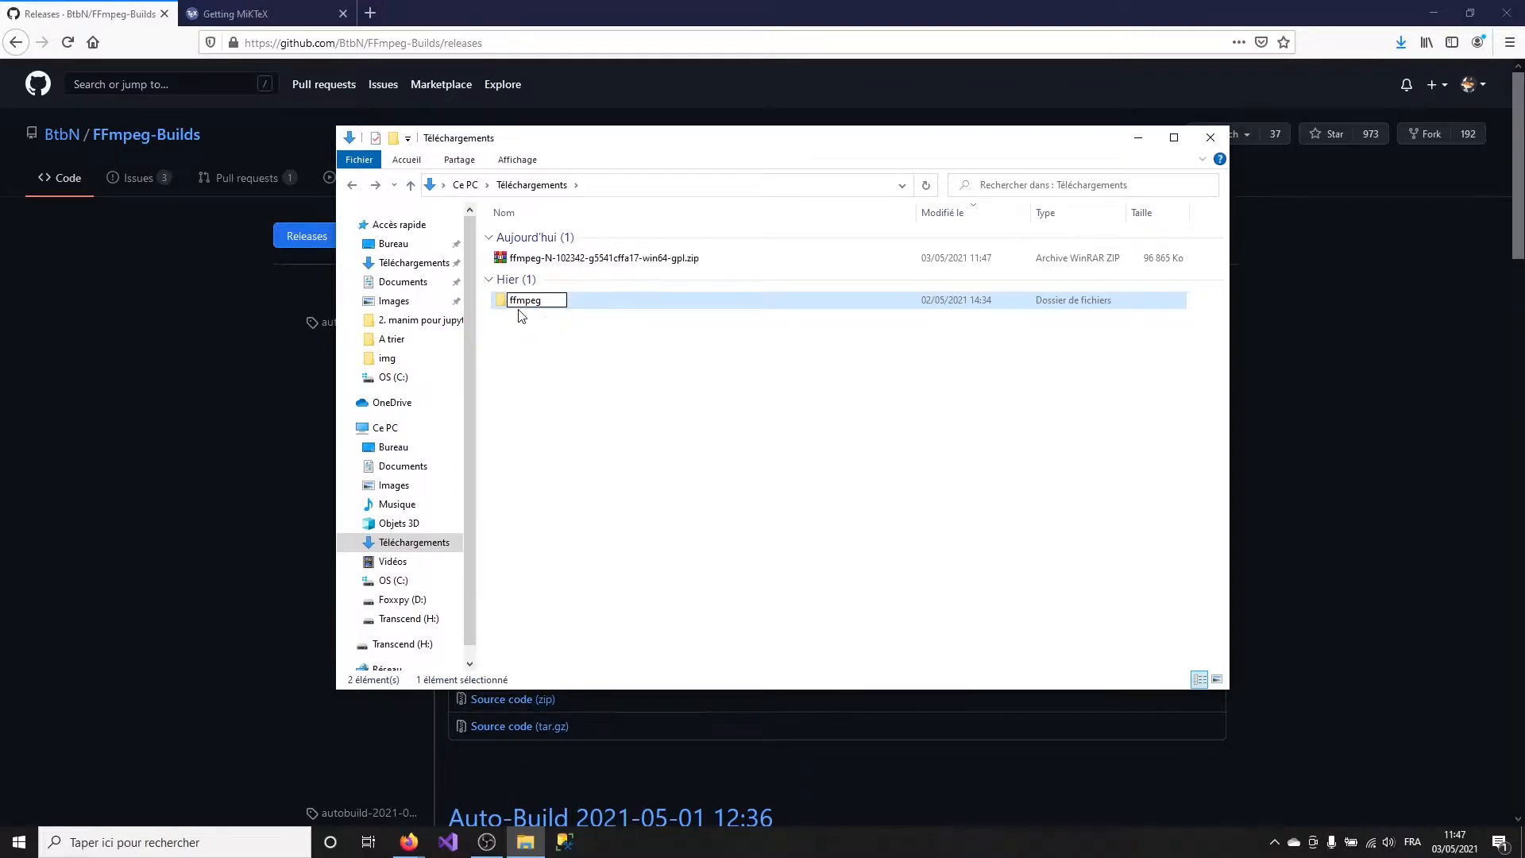
pyautogui.click(582, 371)
# Put the ffmpeg folder from Téléchargements into the root of drive C: and check its subfolders.
pyautogui.click(528, 302)
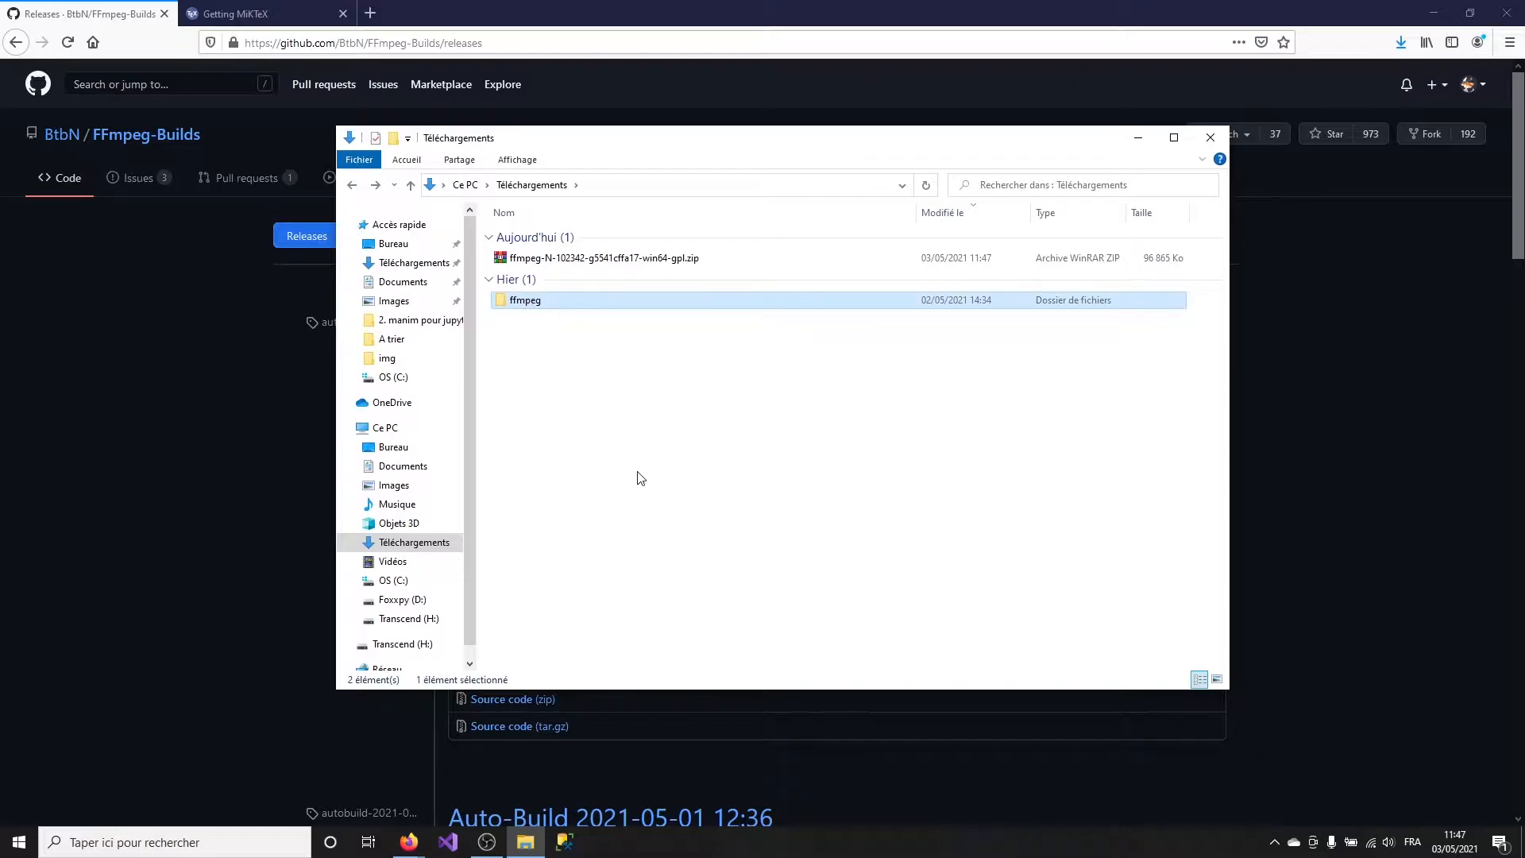
pyautogui.click(367, 435)
pyautogui.doubleClick(575, 407)
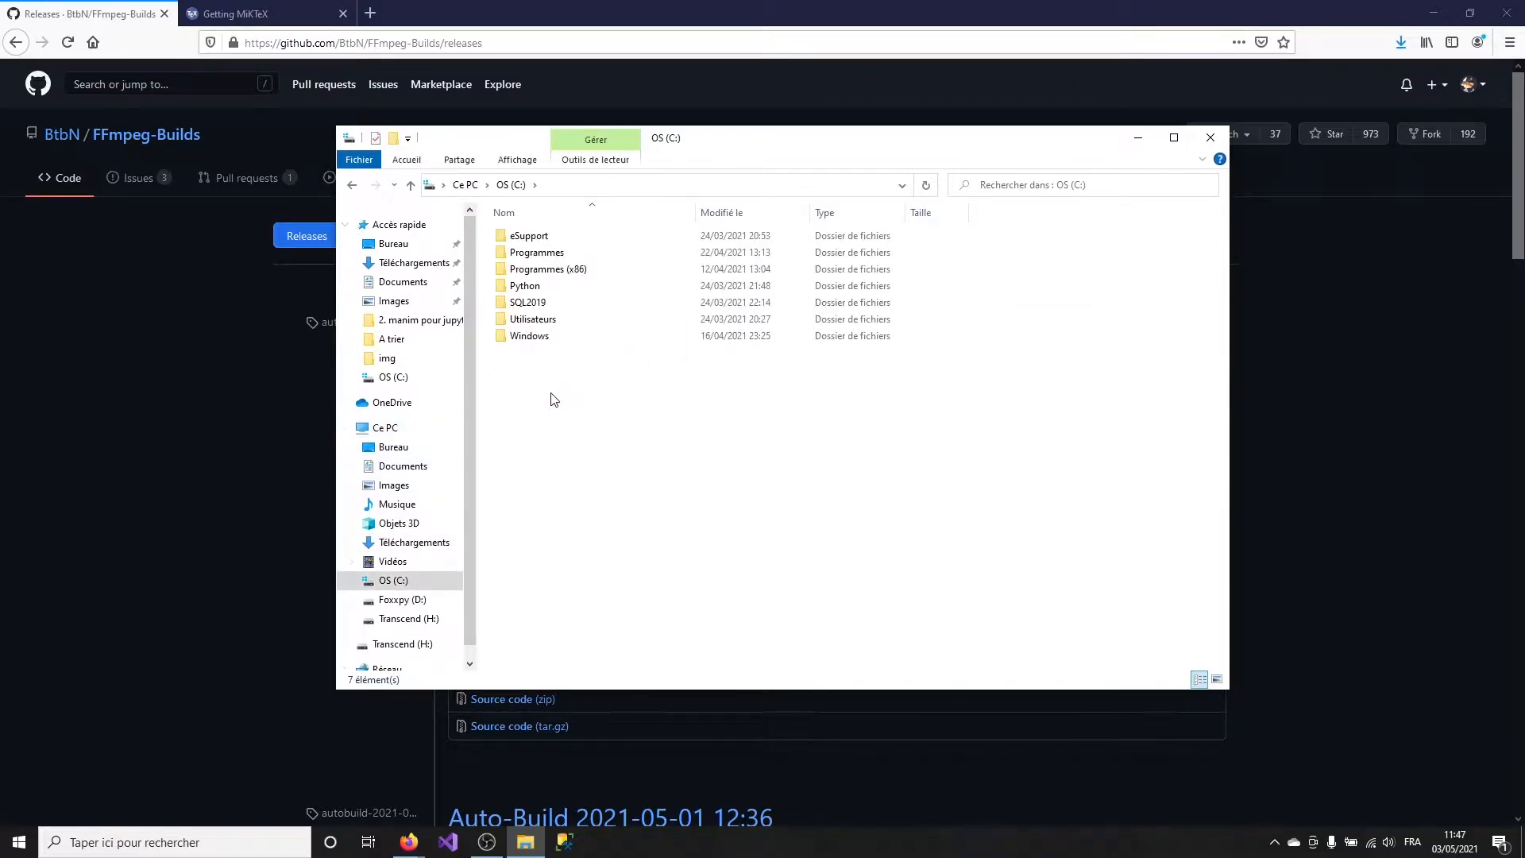
pyautogui.hotkey('ctrl', 'v')
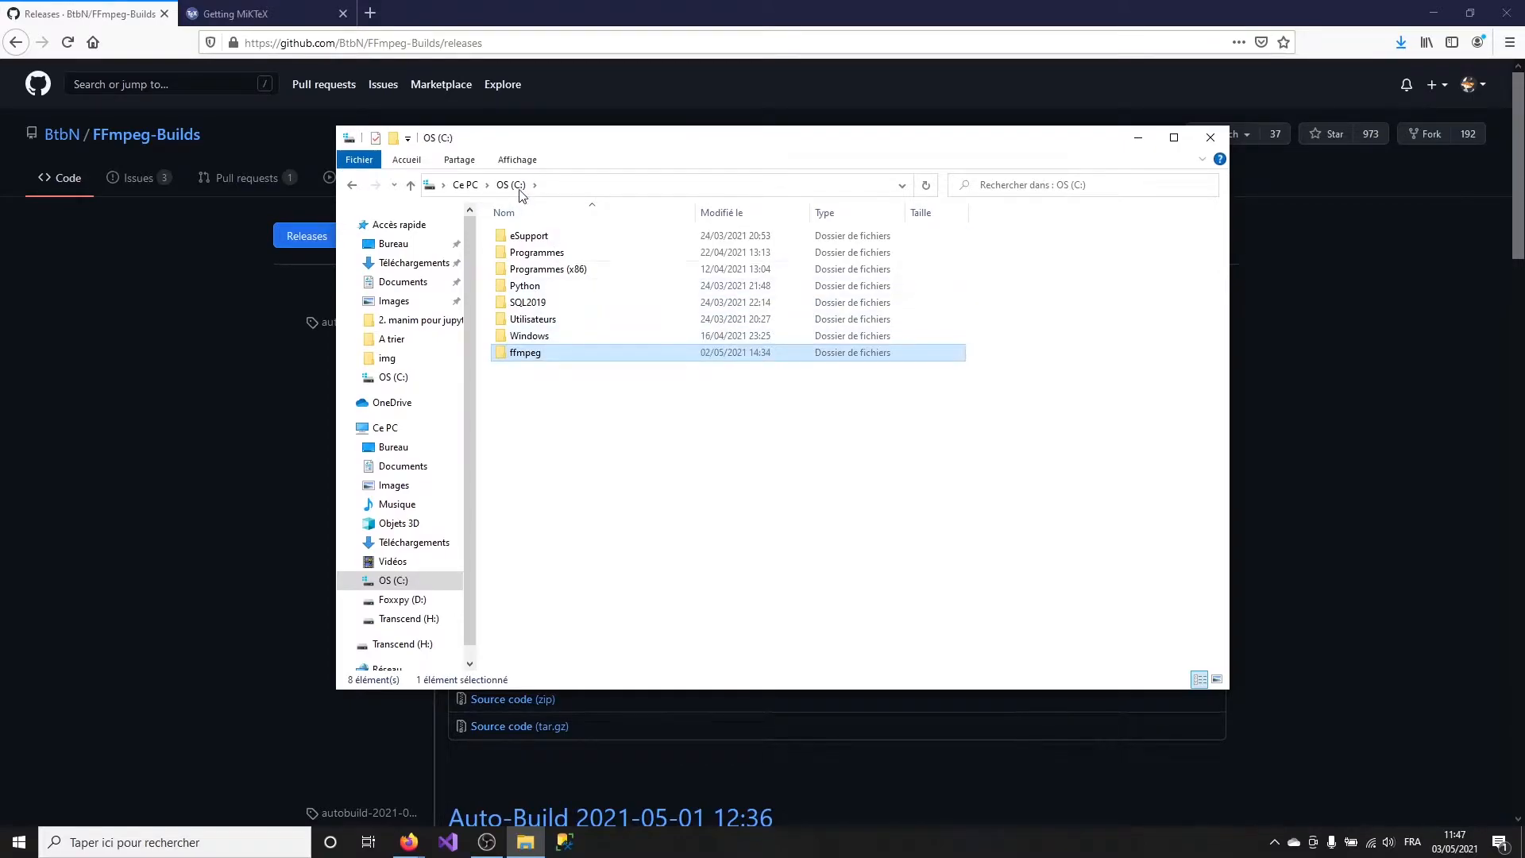
pyautogui.click(545, 389)
pyautogui.doubleClick(527, 353)
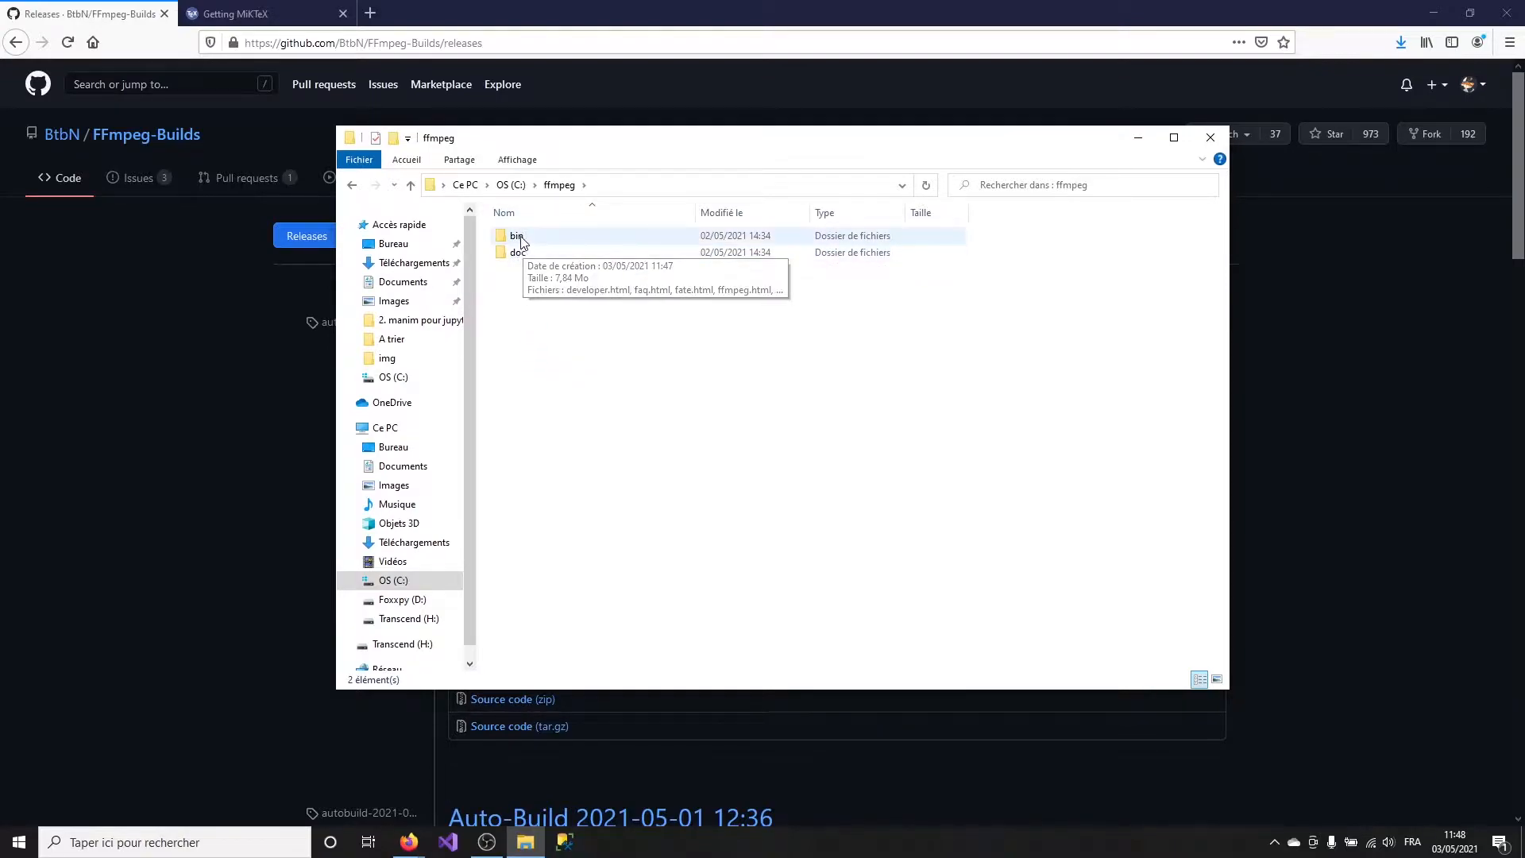
pyautogui.click(348, 188)
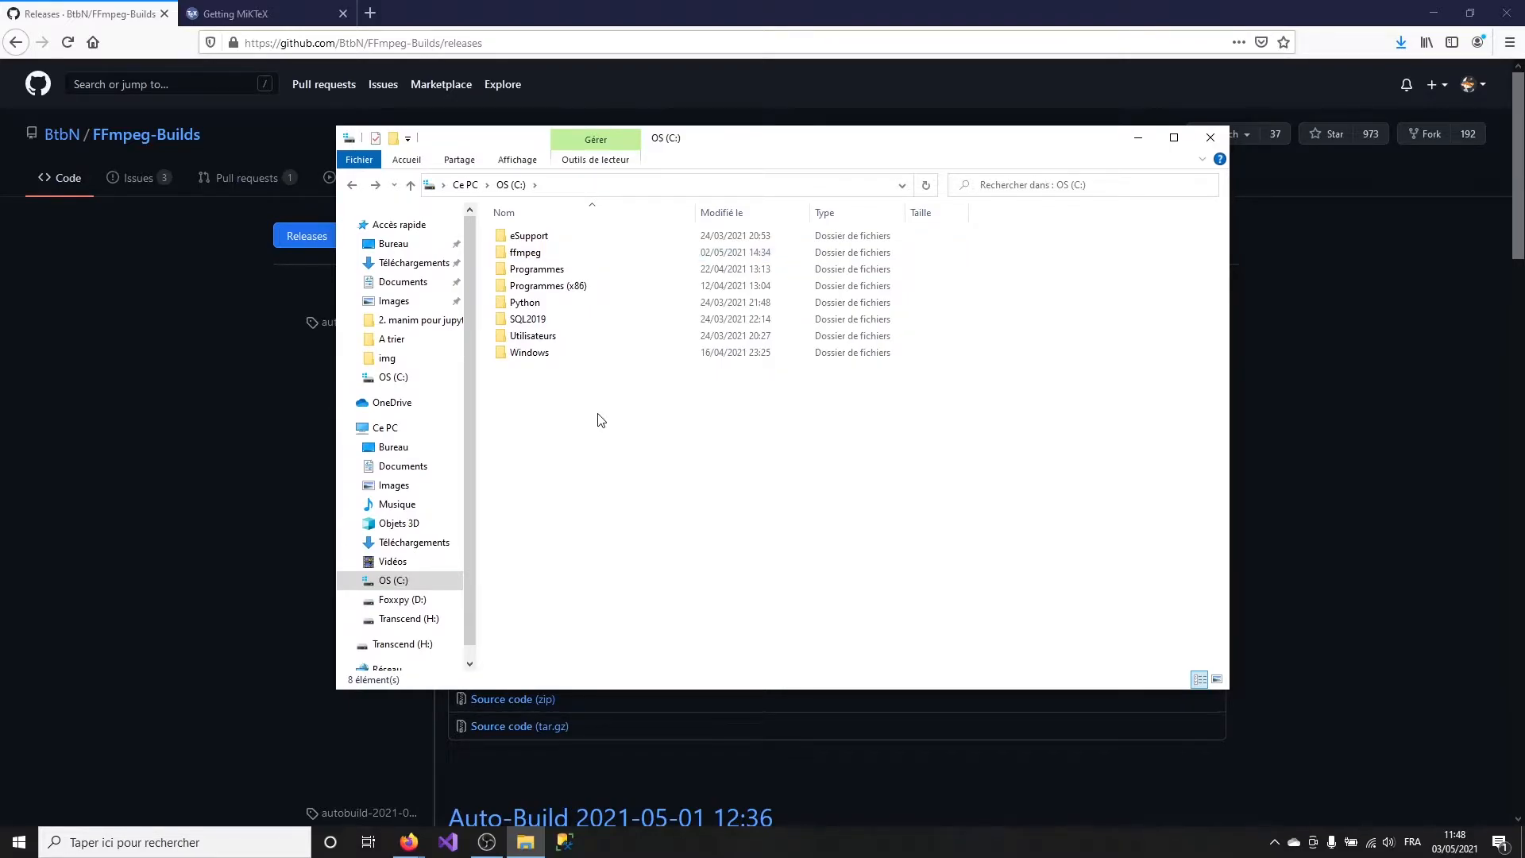
pyautogui.click(205, 844)
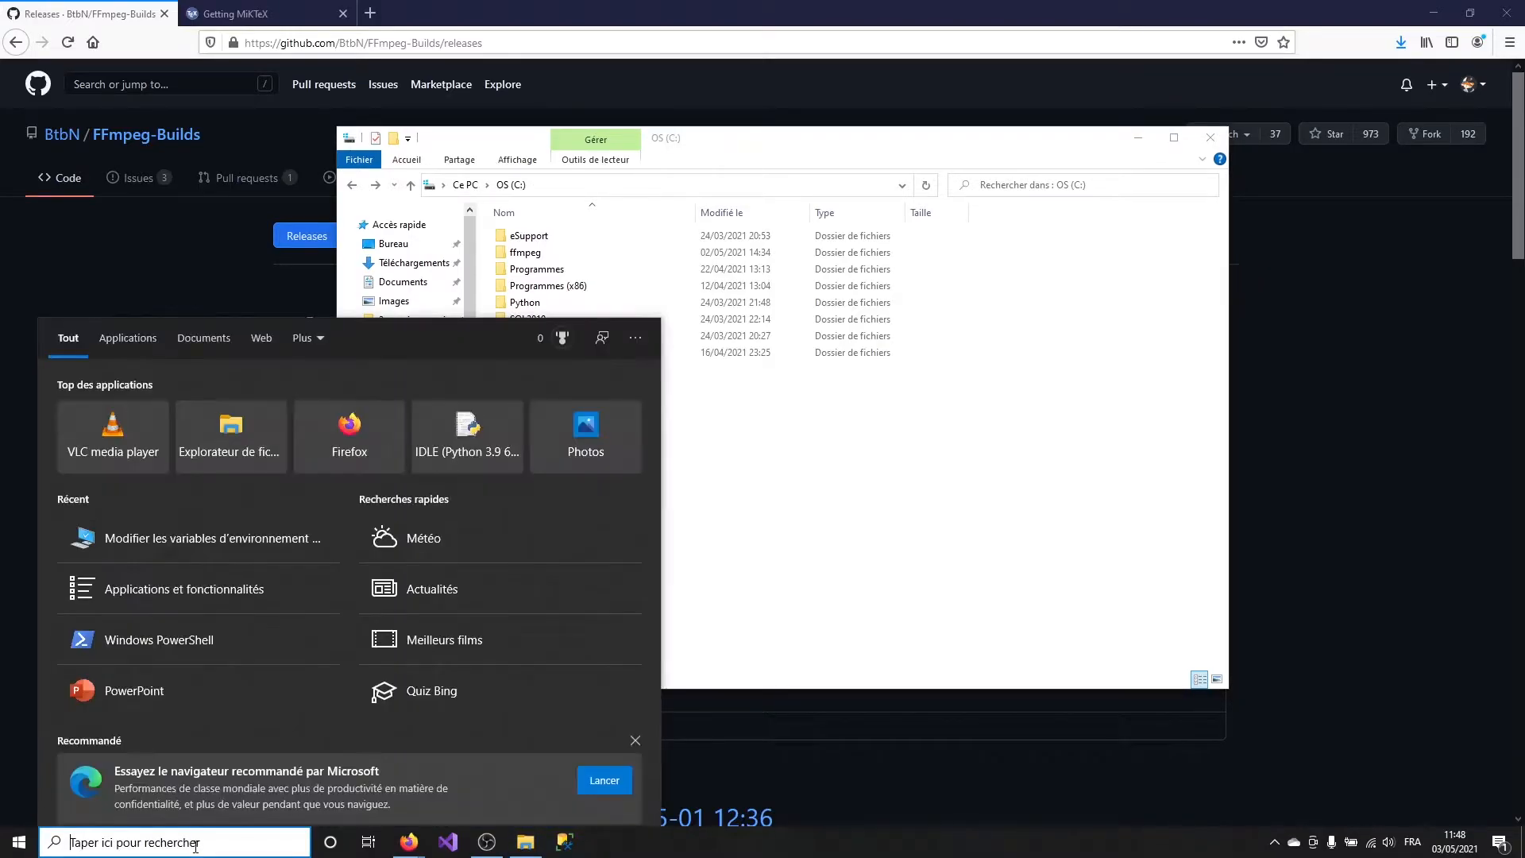
pyautogui.write('variable')
pyautogui.click(235, 428)
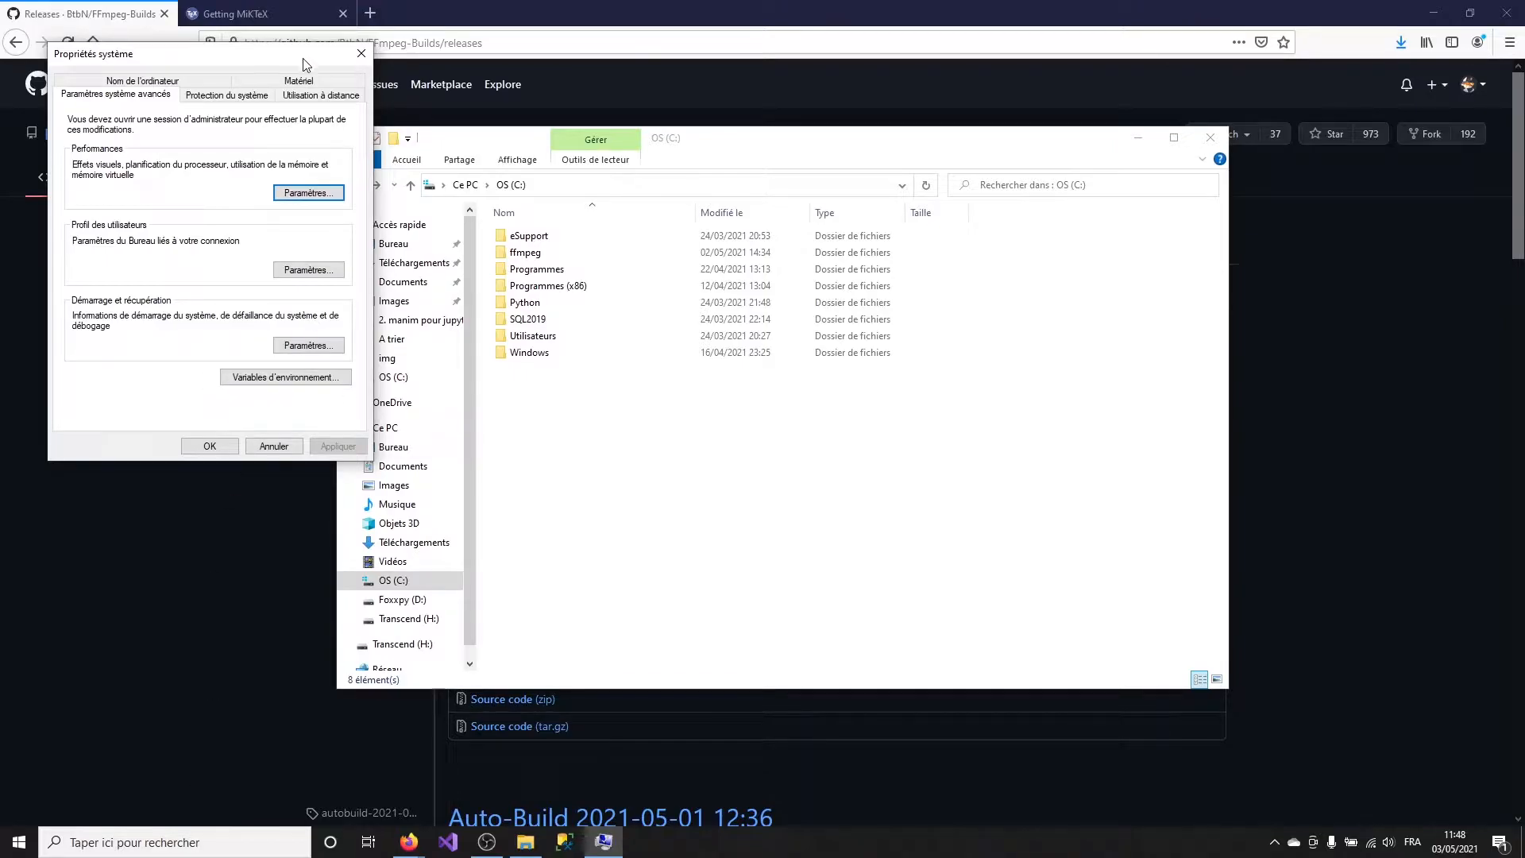
pyautogui.click(357, 54)
# Search Windows for the system environment variable settings and open the system Path variable for editing.
pyautogui.click(216, 845)
pyautogui.write('variab')
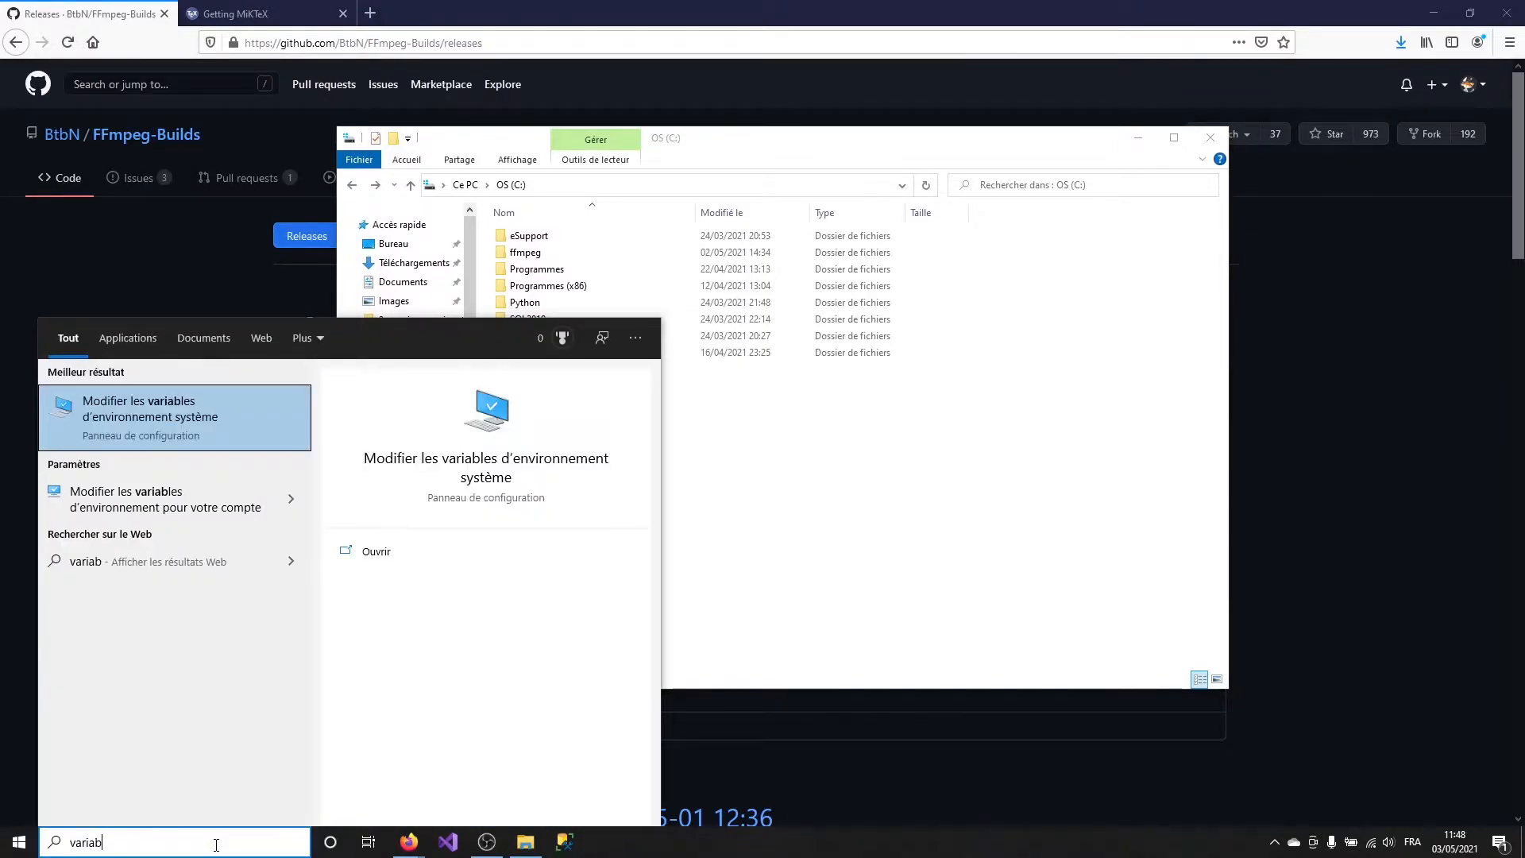
pyautogui.click(211, 417)
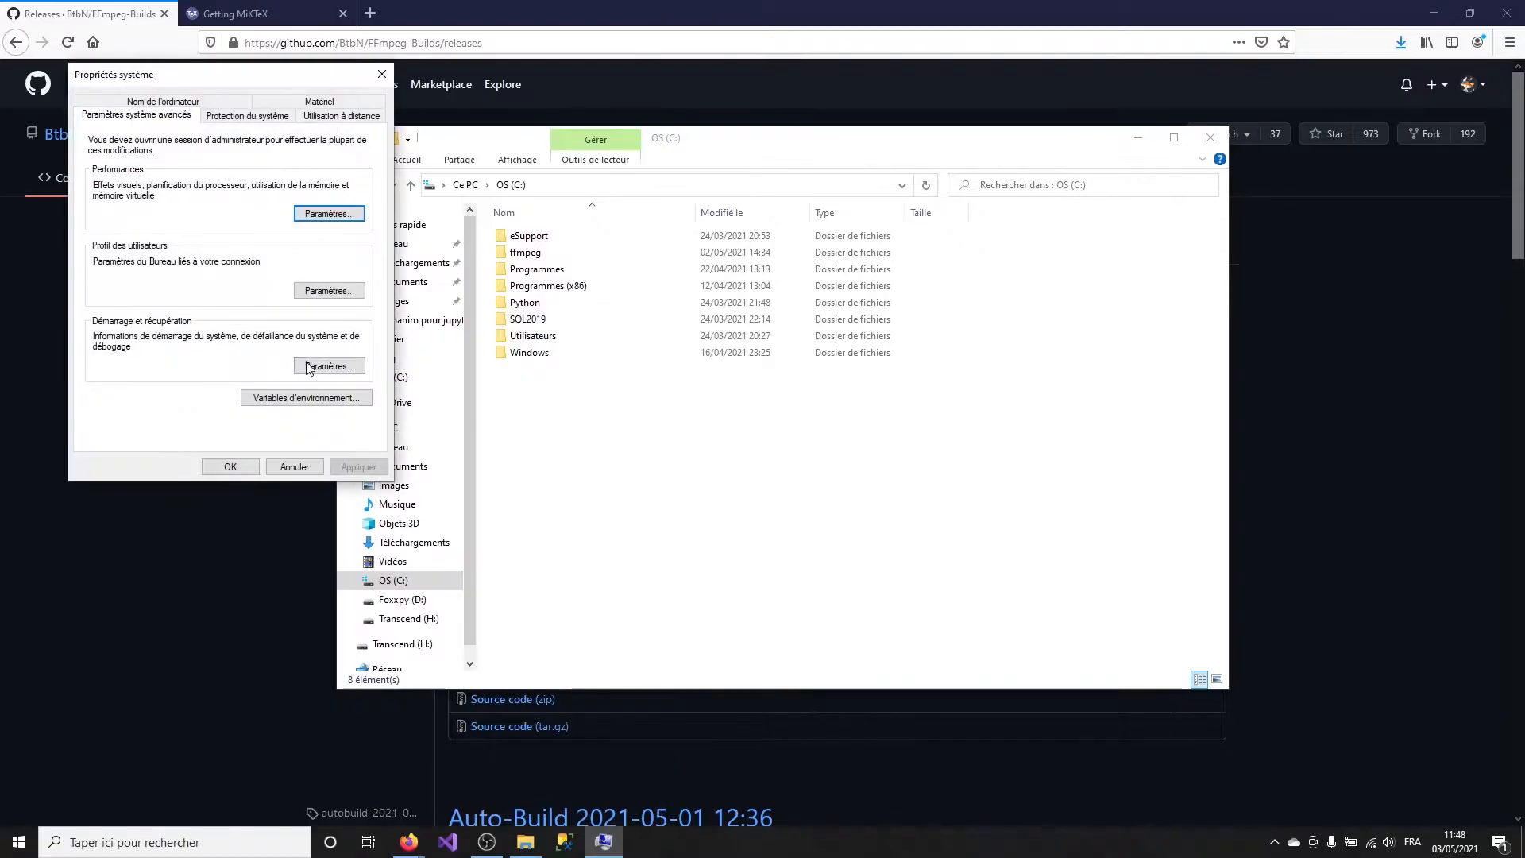
pyautogui.click(302, 398)
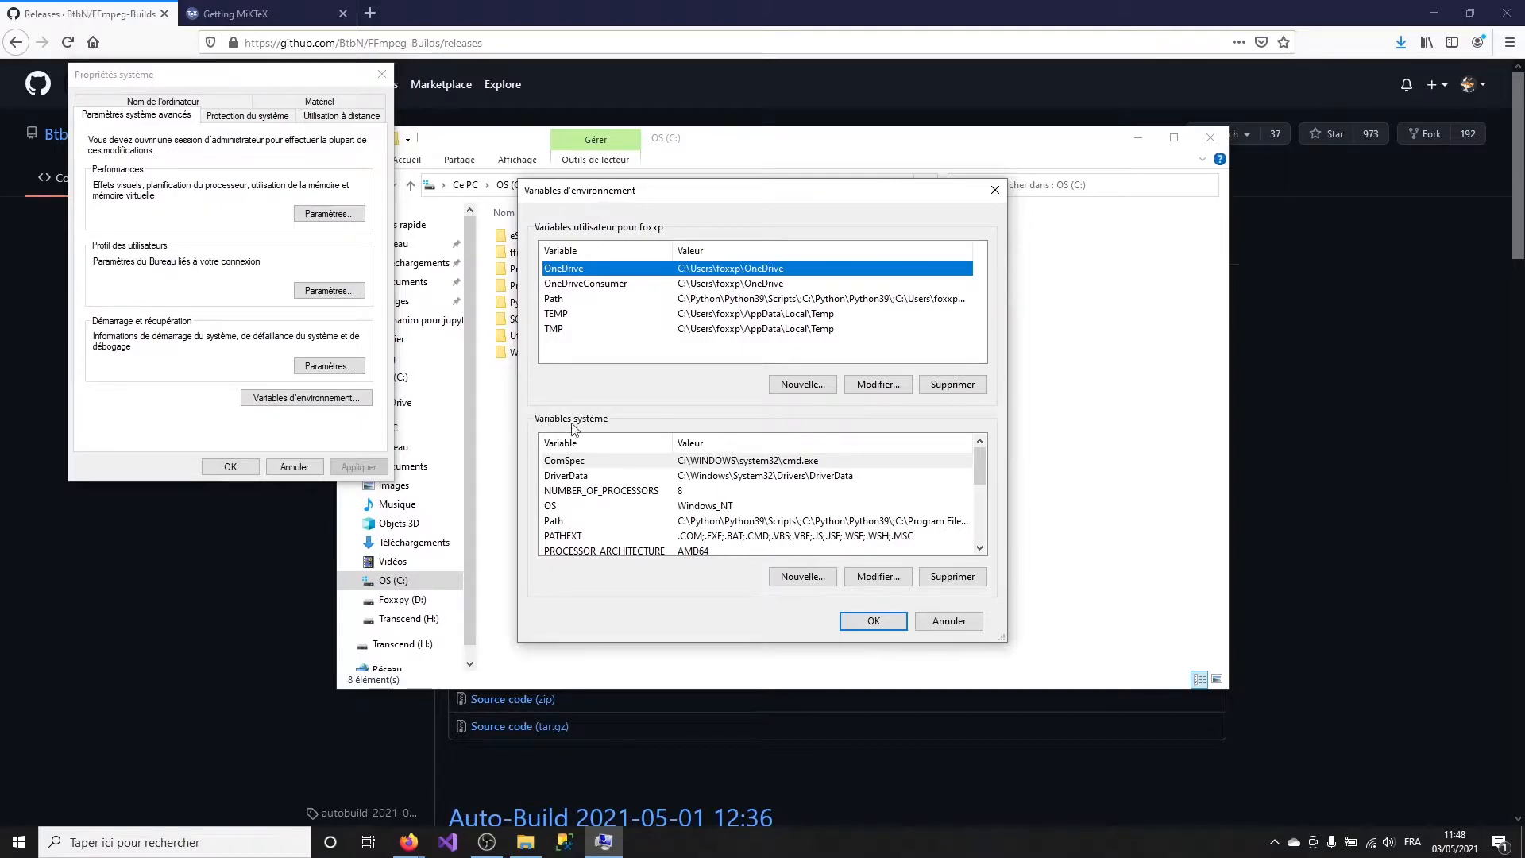
pyautogui.click(563, 522)
pyautogui.click(878, 578)
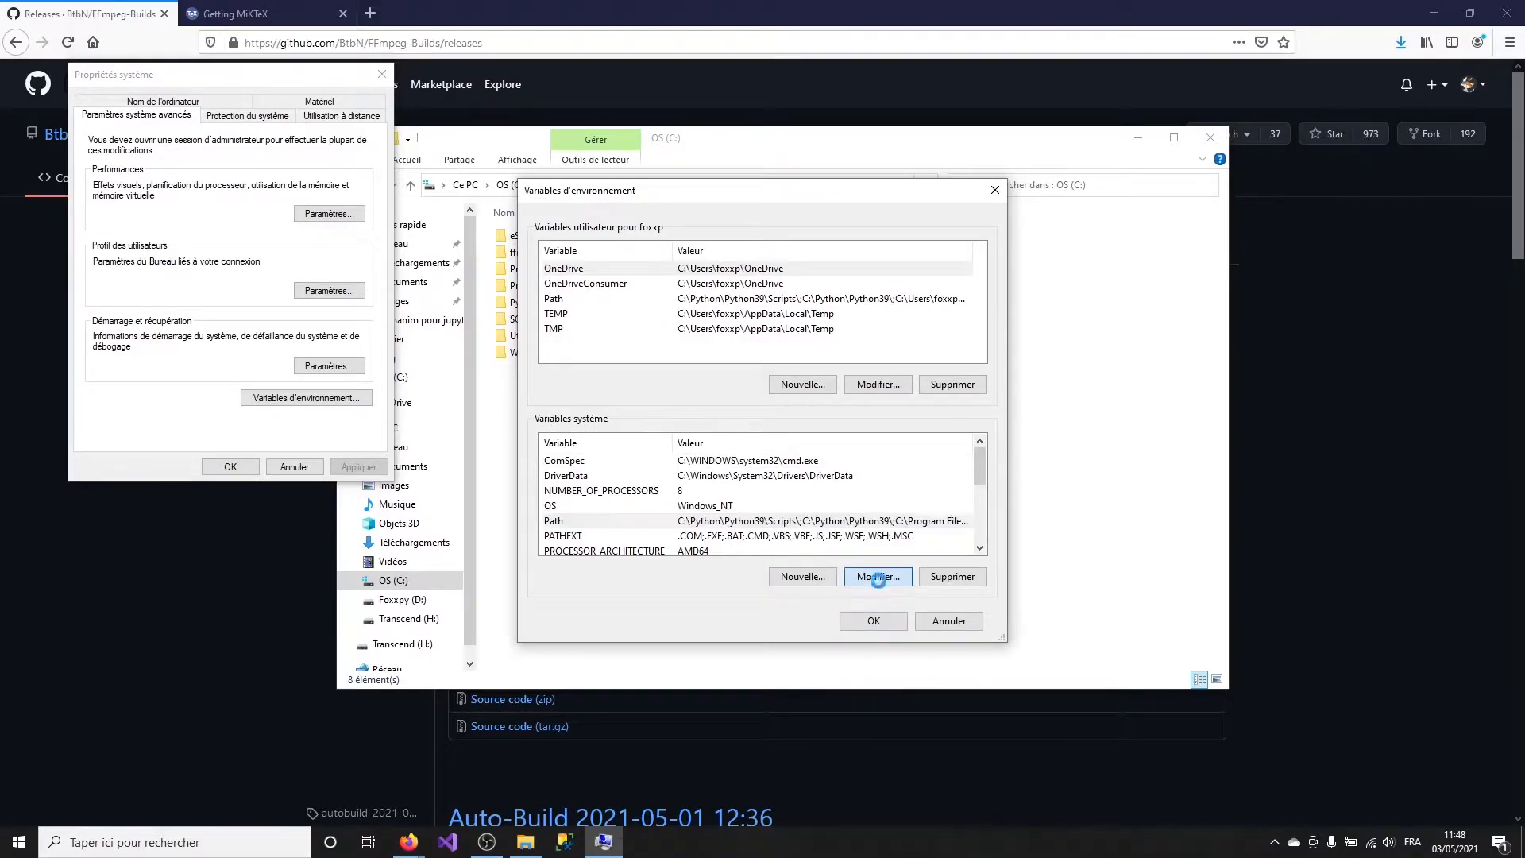
pyautogui.scroll(-2, 606, 548)
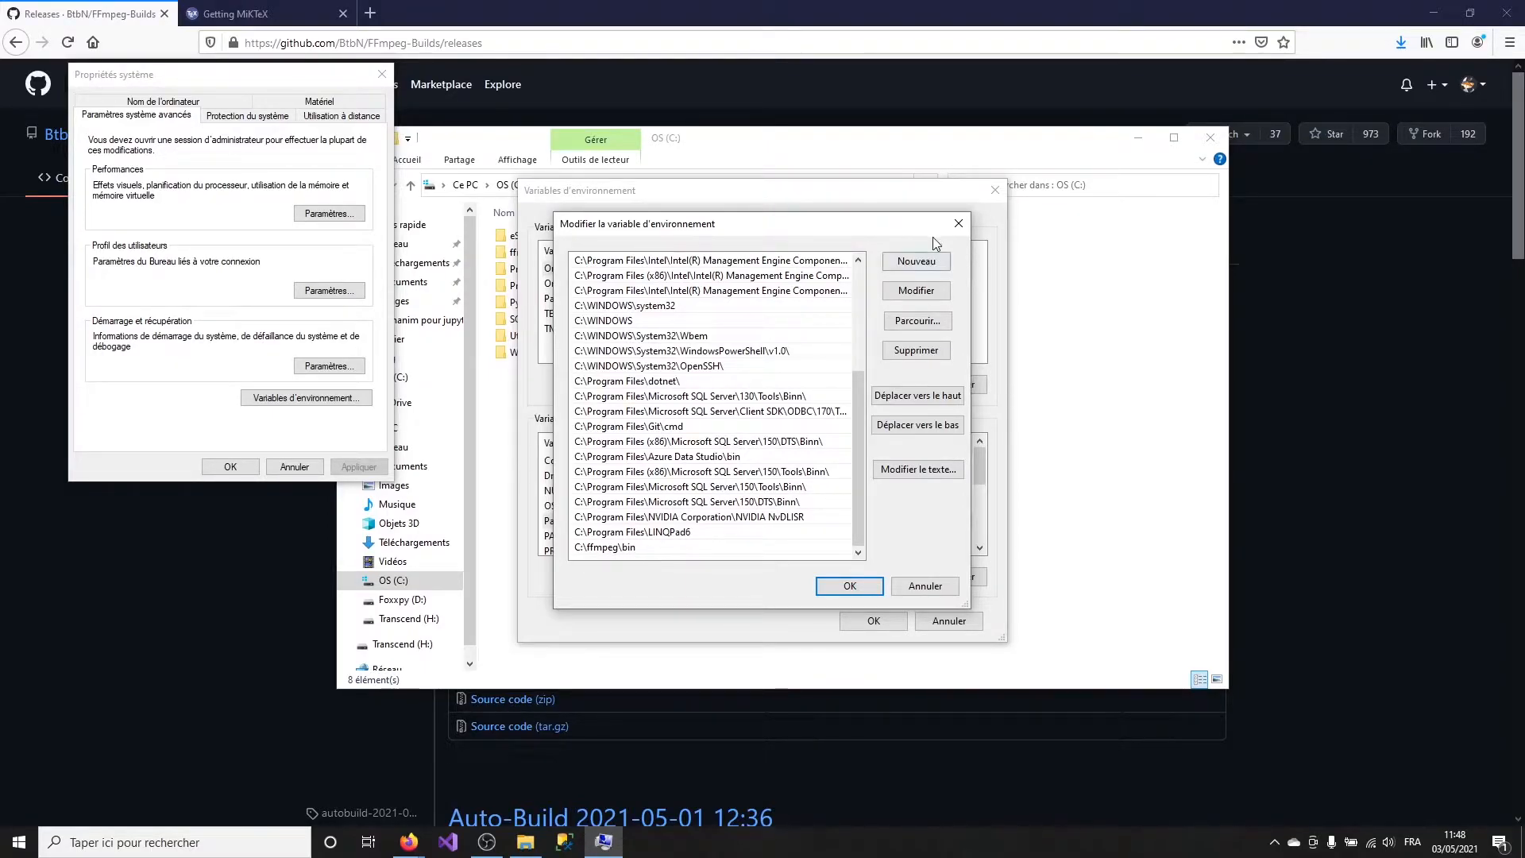
# Start a new entry in the system Path and select the full path of the C:\ffmpeg\bin folder.
pyautogui.click(917, 263)
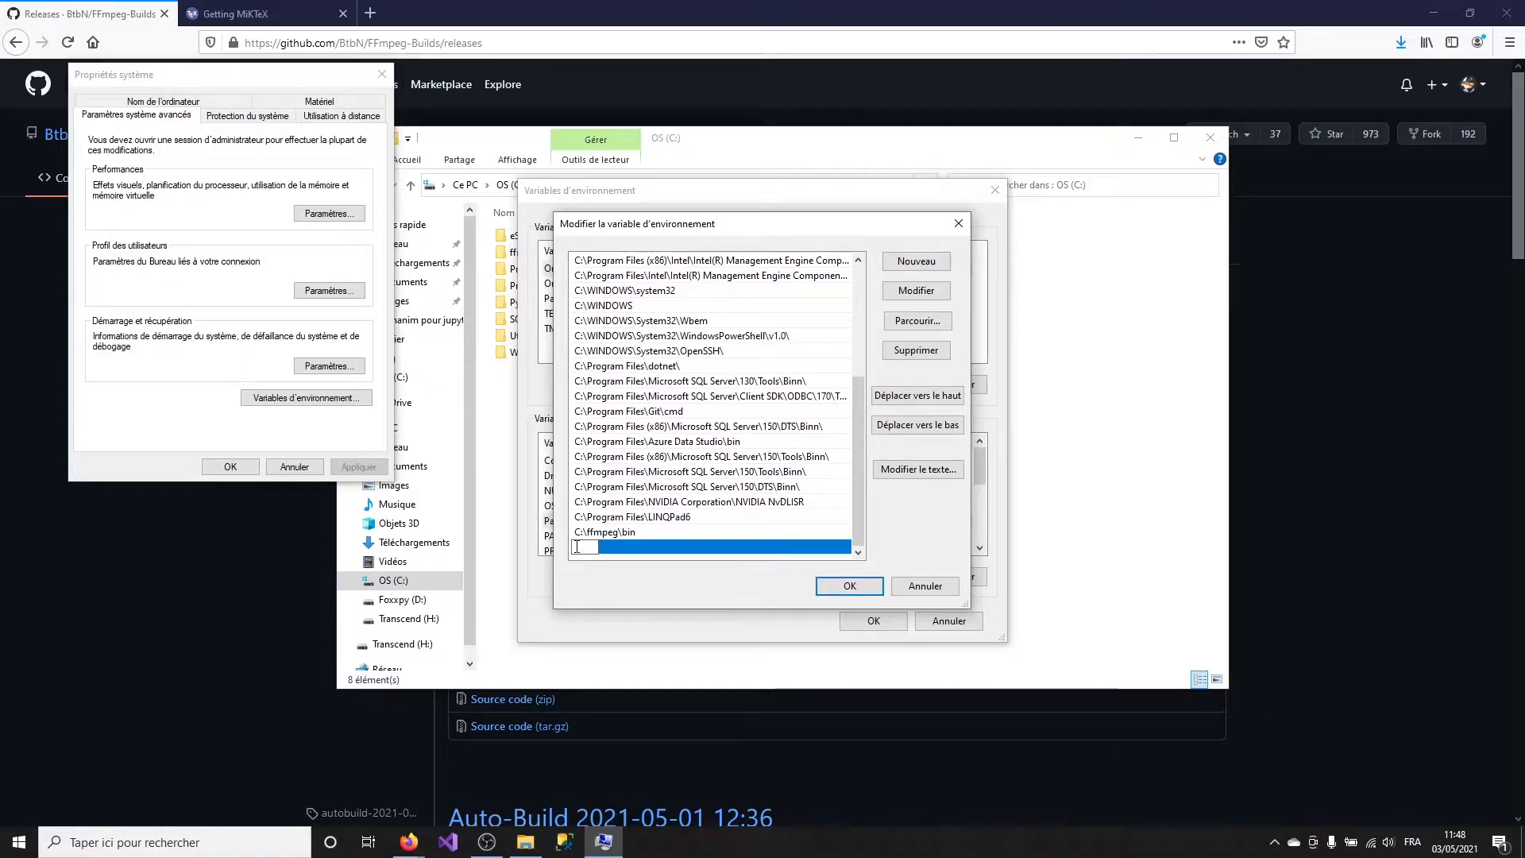
pyautogui.click(1077, 356)
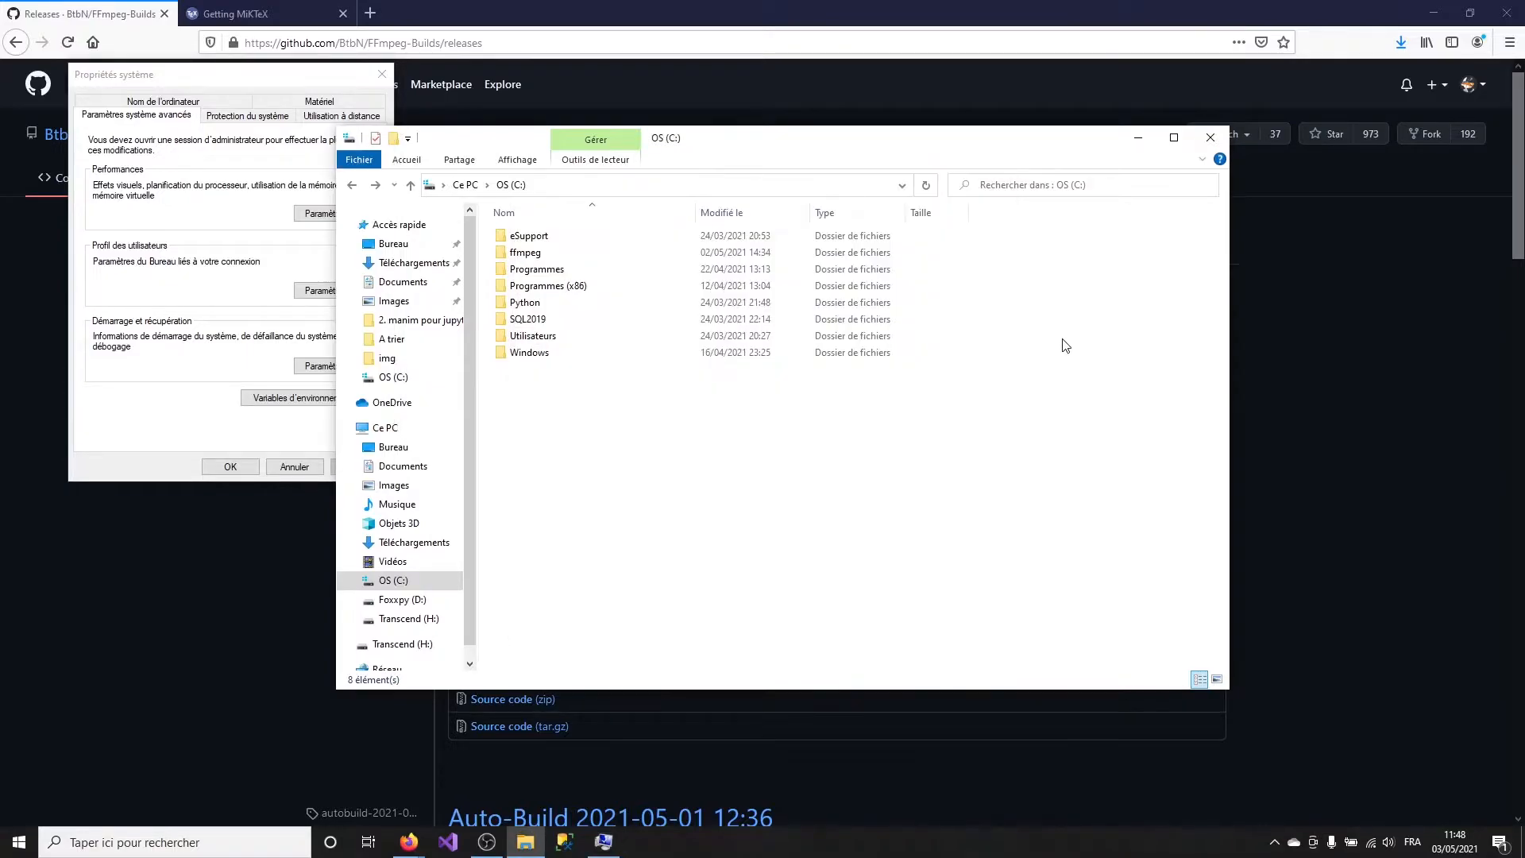
pyautogui.doubleClick(541, 254)
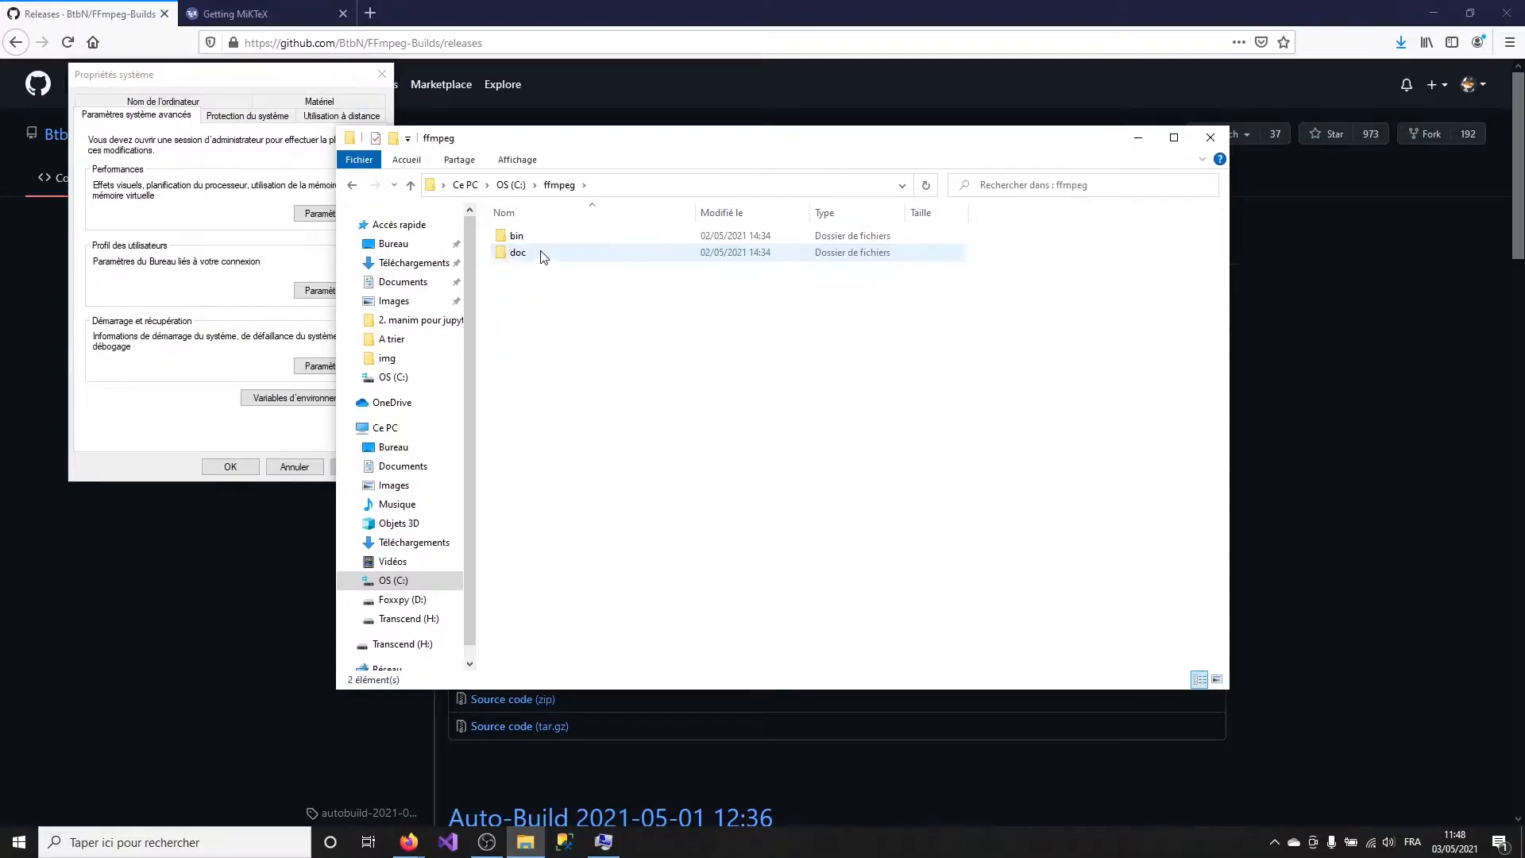
pyautogui.doubleClick(518, 237)
pyautogui.click(644, 182)
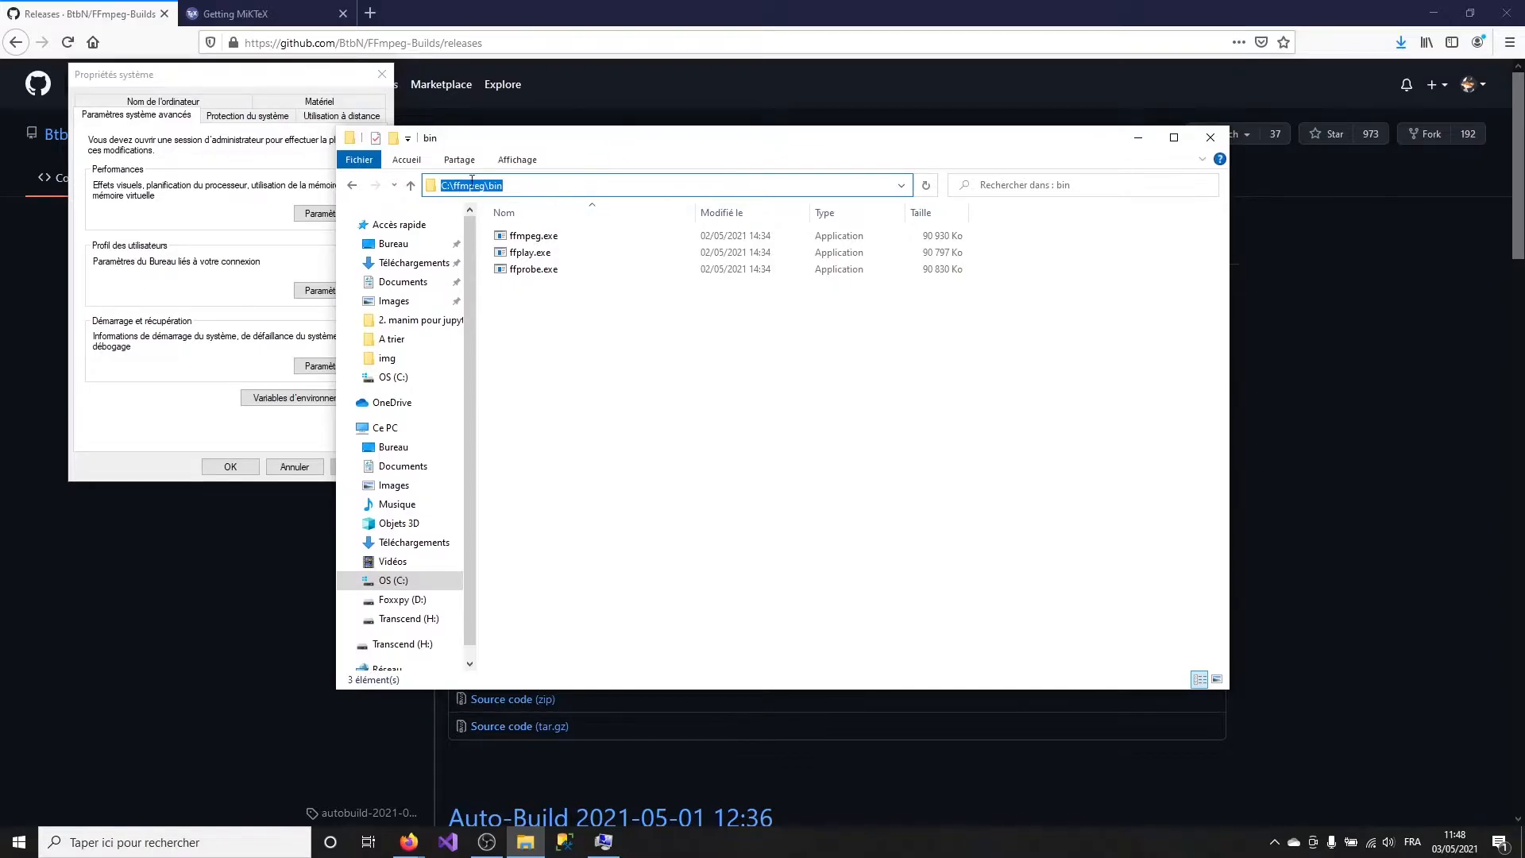
# Accept the system Path list containing C:\ffmpeg\bin, confirm the environment variables and system properties, and leave the bin folder.
pyautogui.click(604, 840)
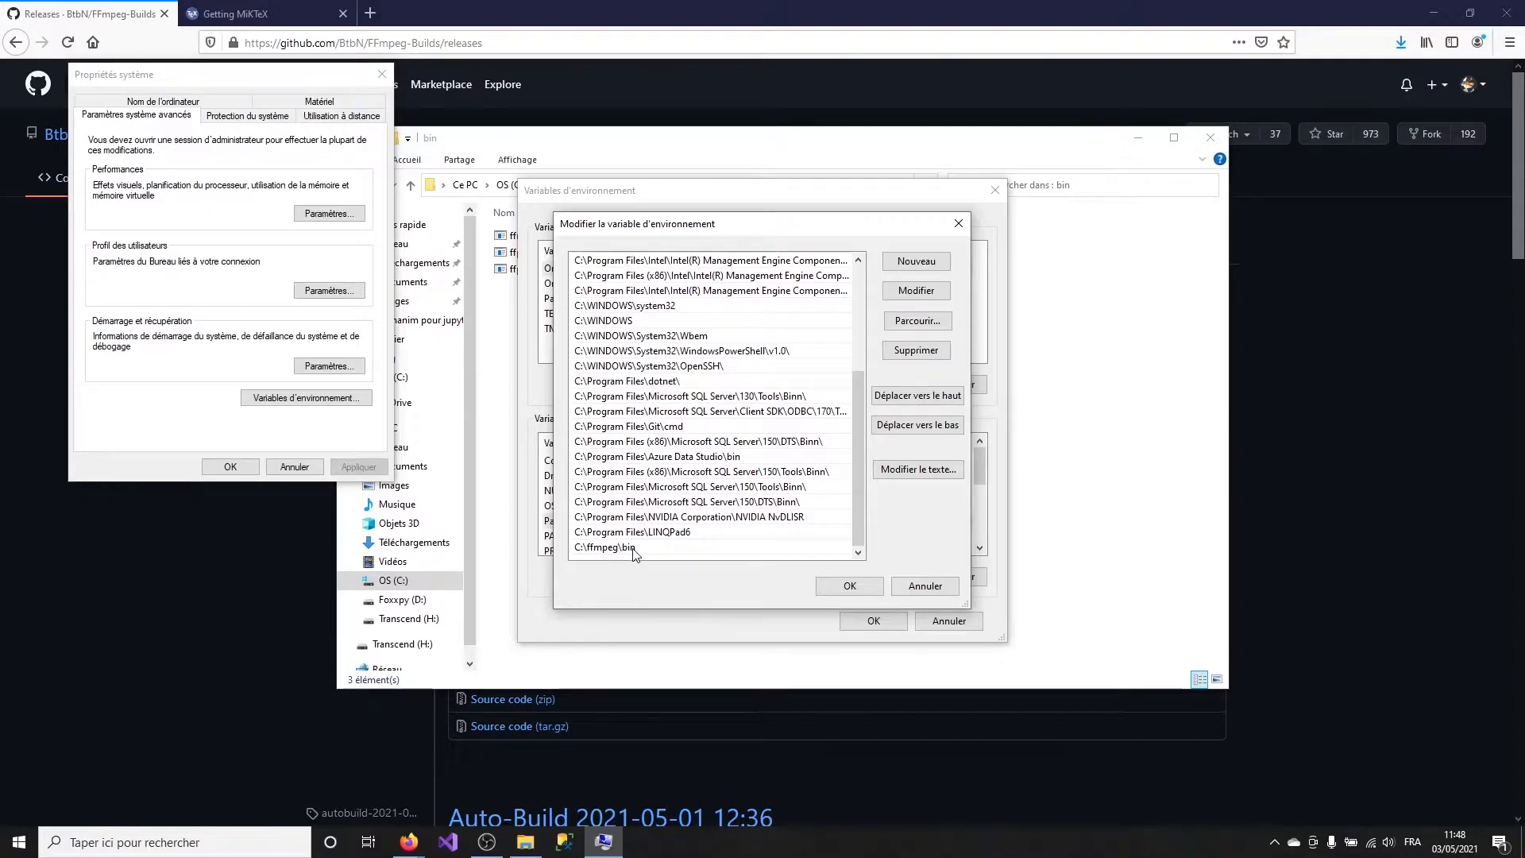
pyautogui.click(849, 586)
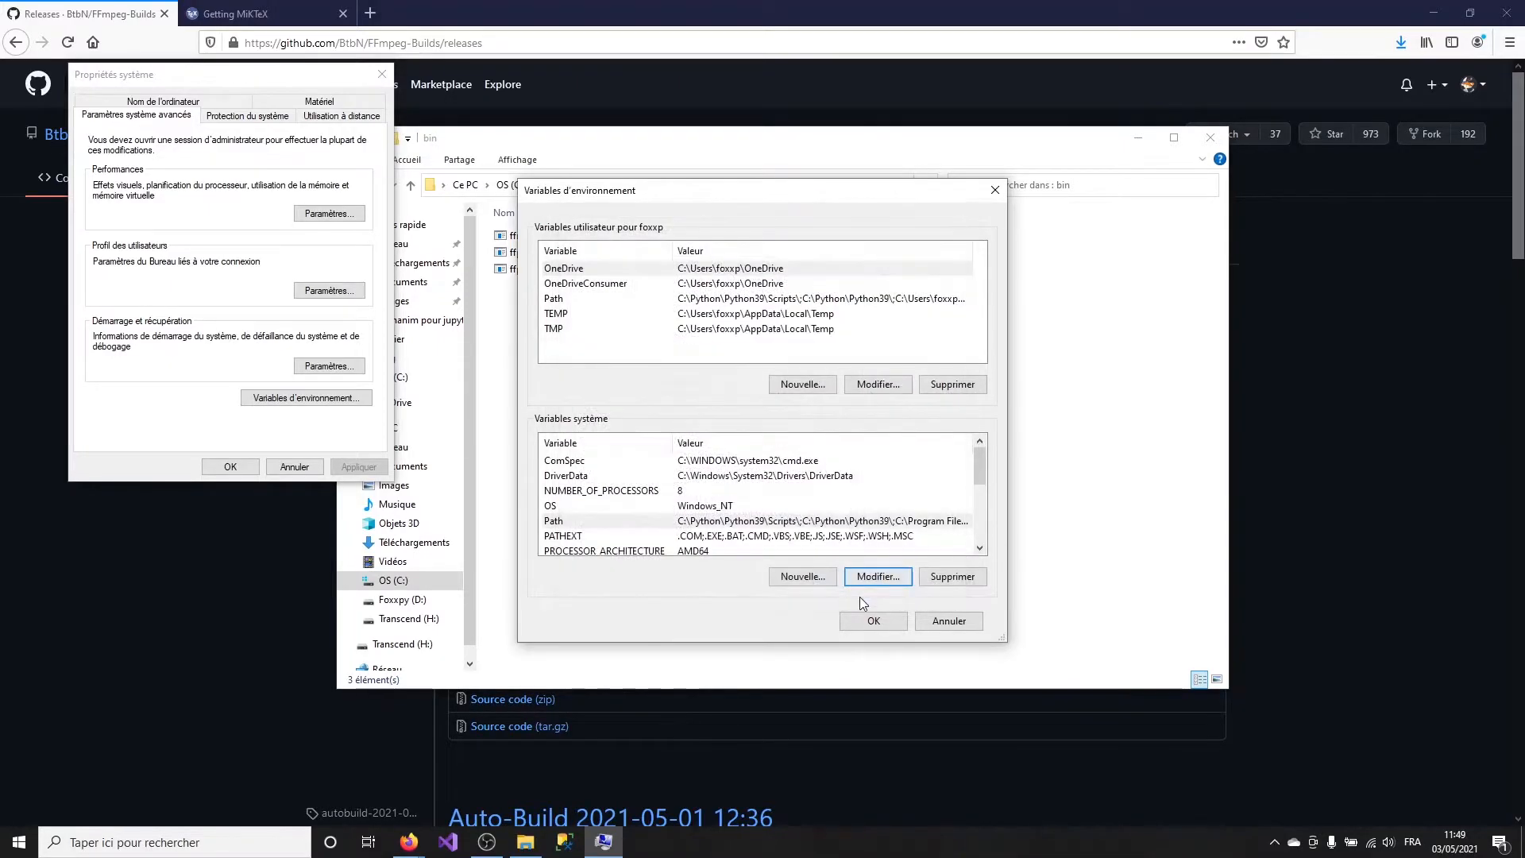
pyautogui.click(877, 626)
pyautogui.click(230, 467)
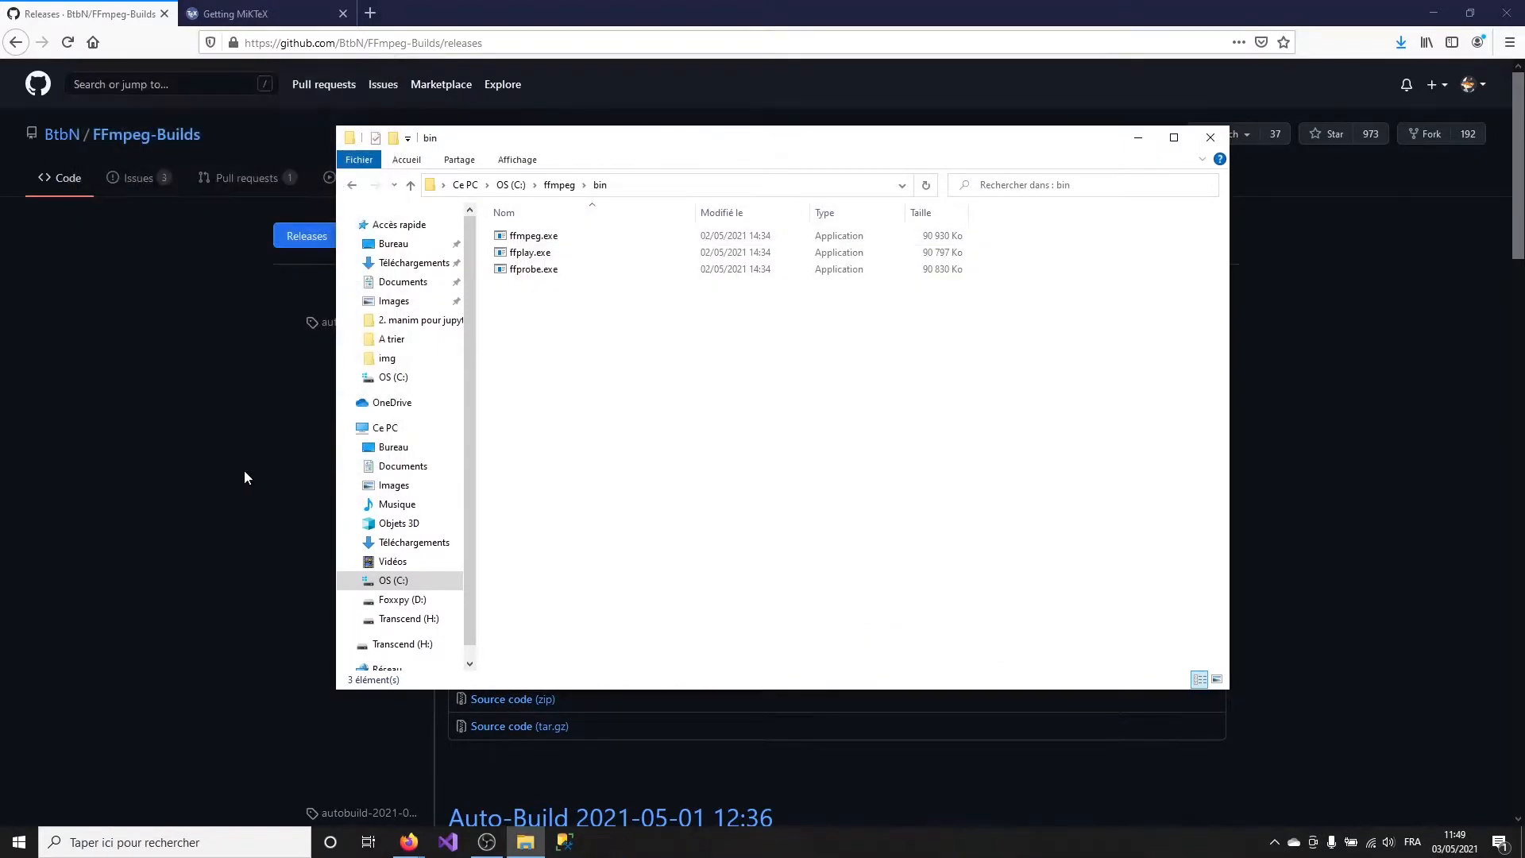
pyautogui.click(353, 187)
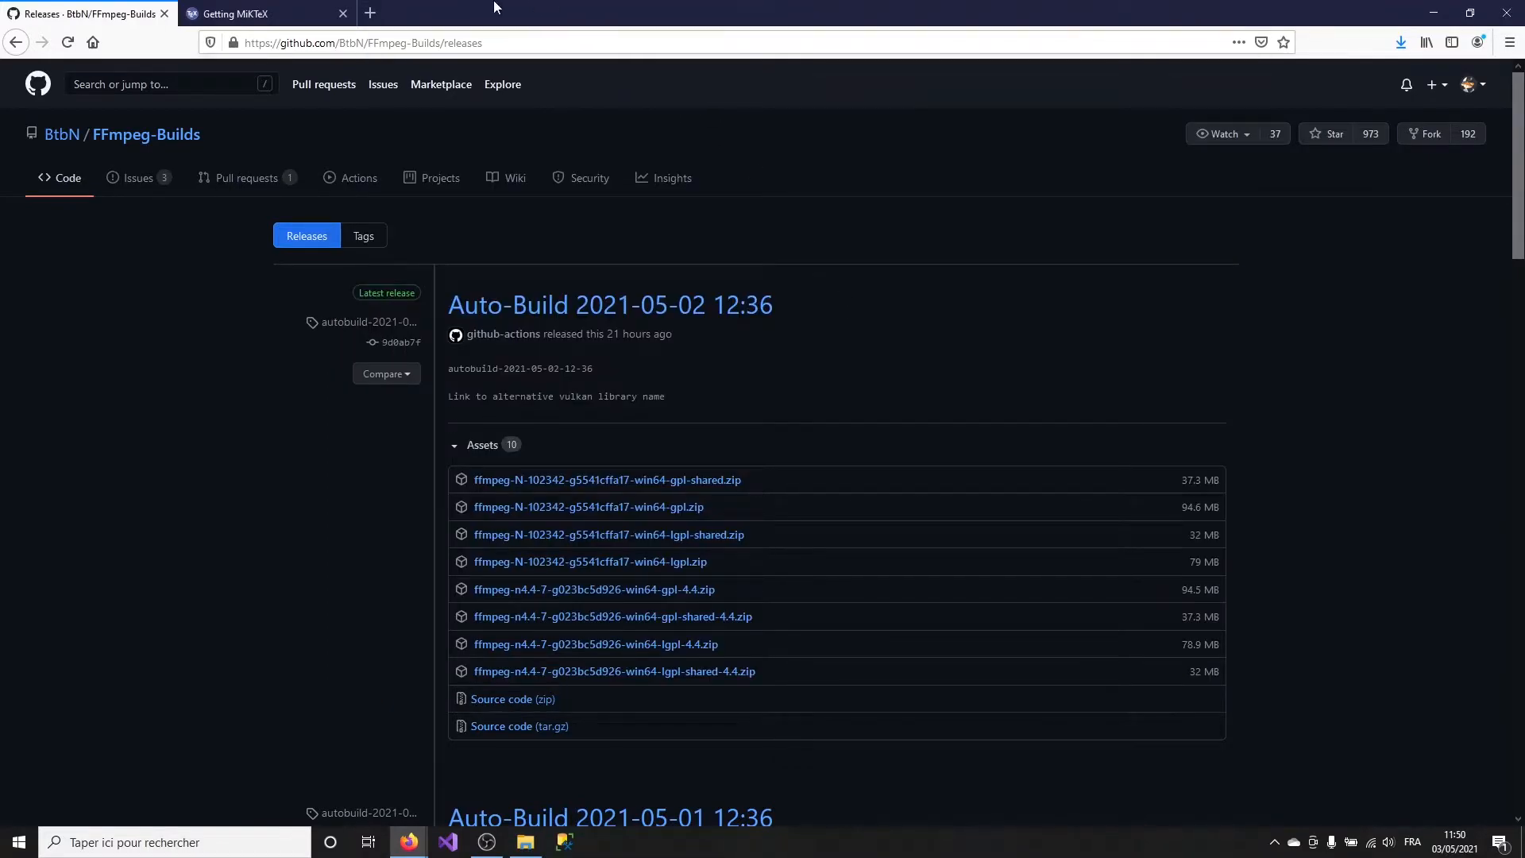
# Download the MiKTeX Windows installer basic-miktex-21.2-x64.exe from the Getting MiKTeX page.
pyautogui.click(270, 13)
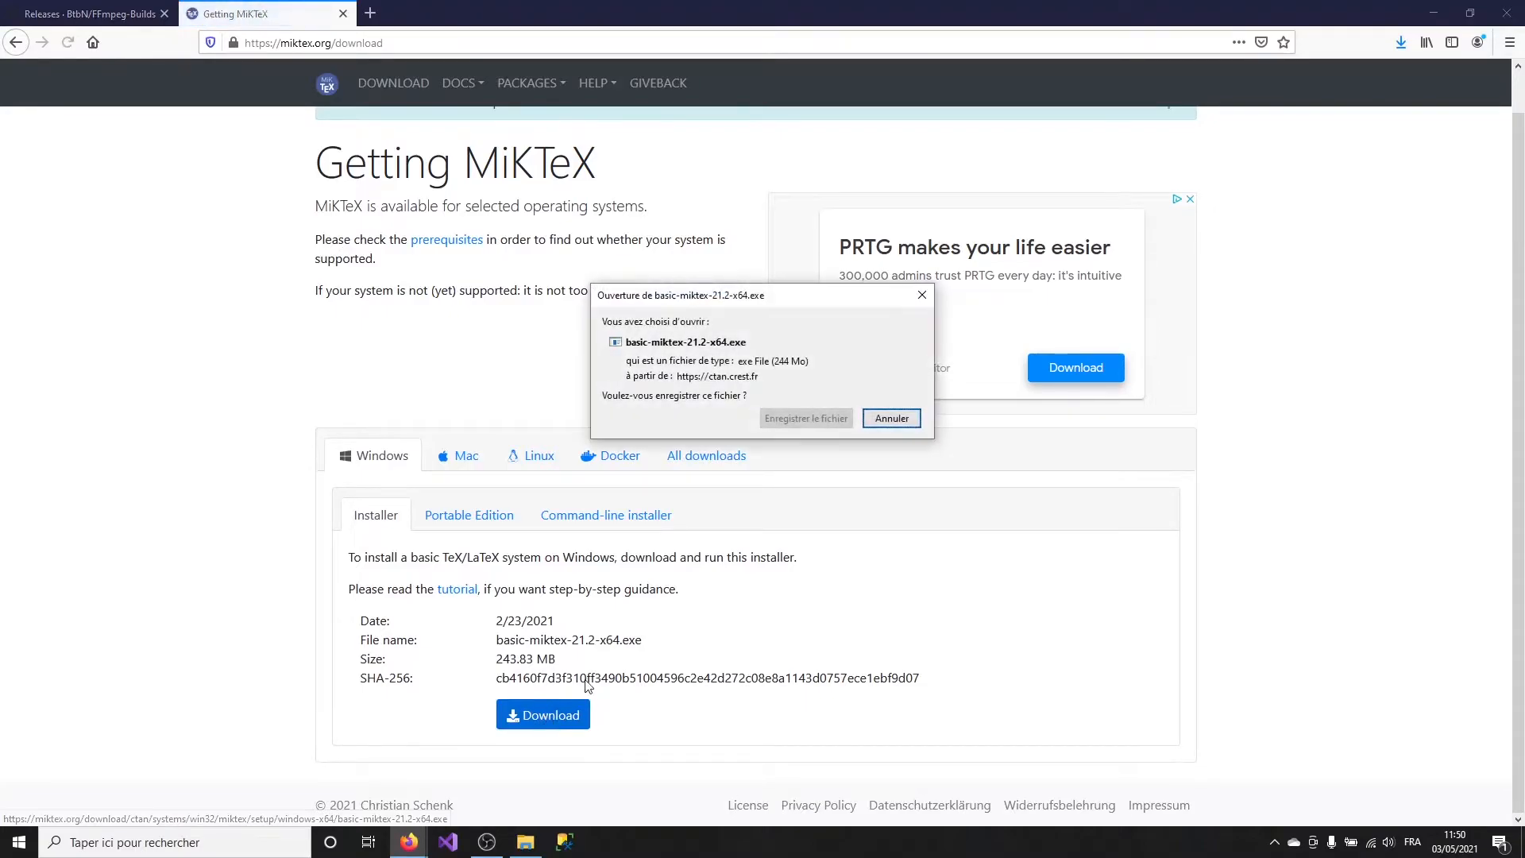
pyautogui.click(800, 419)
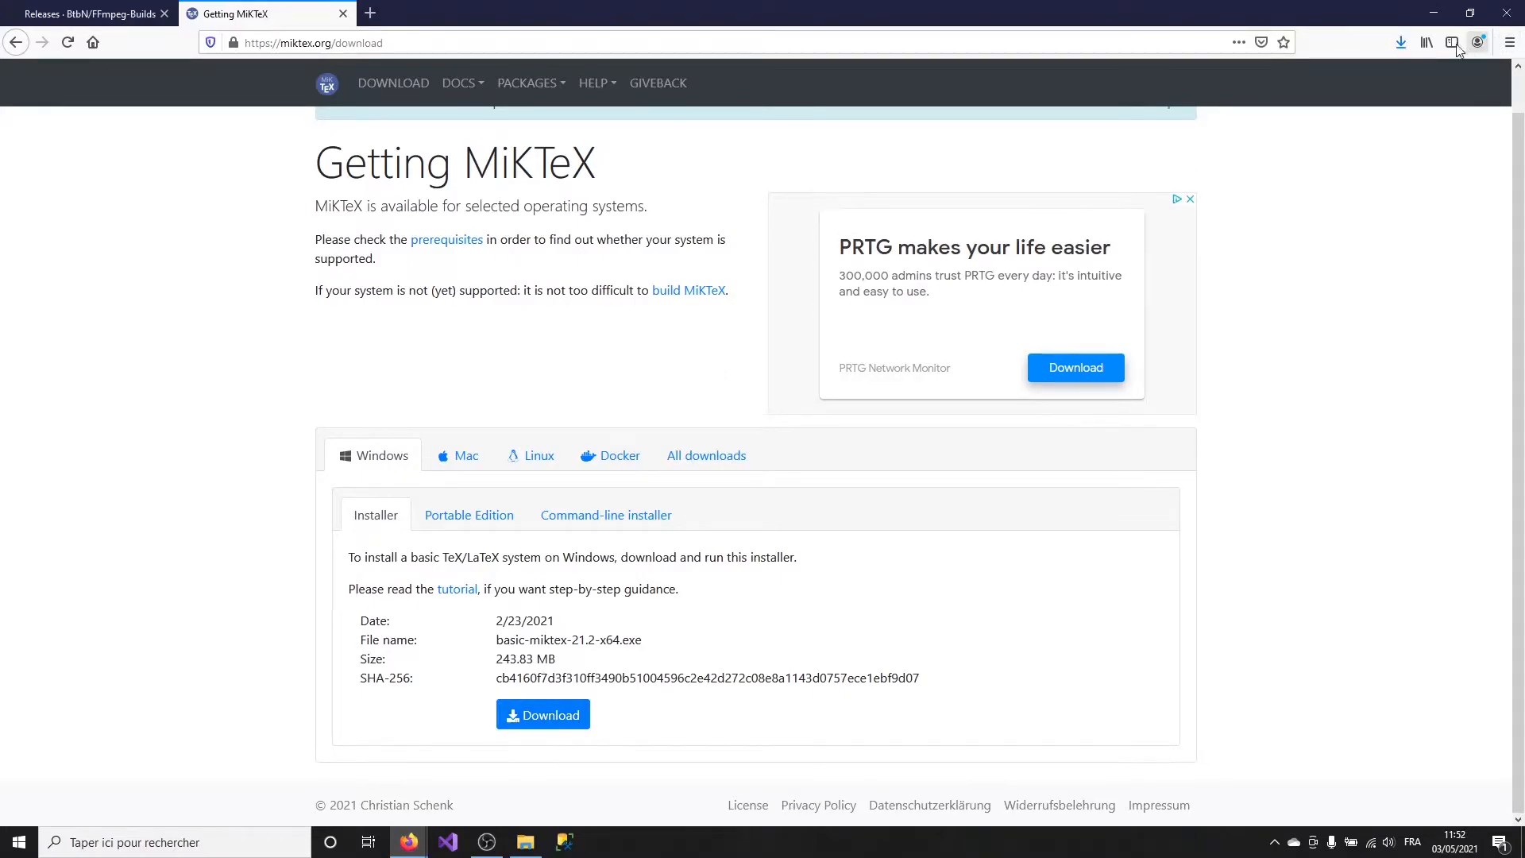
# Launch the downloaded basic-miktex-21.2-x64.exe installer and accept the MiKTeX copying conditions.
pyautogui.click(1400, 44)
pyautogui.click(1273, 88)
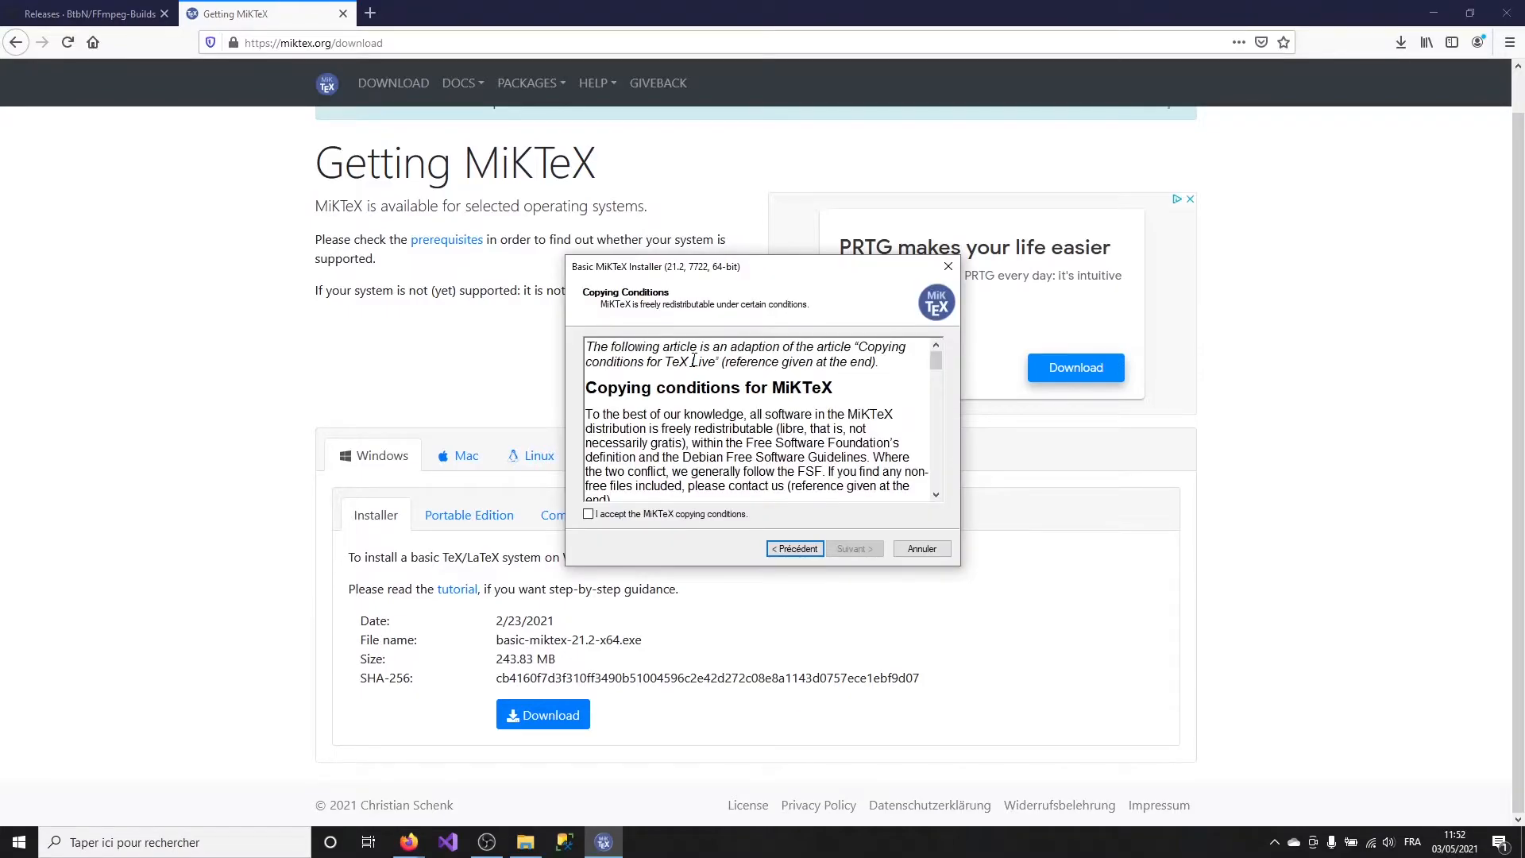
pyautogui.click(602, 520)
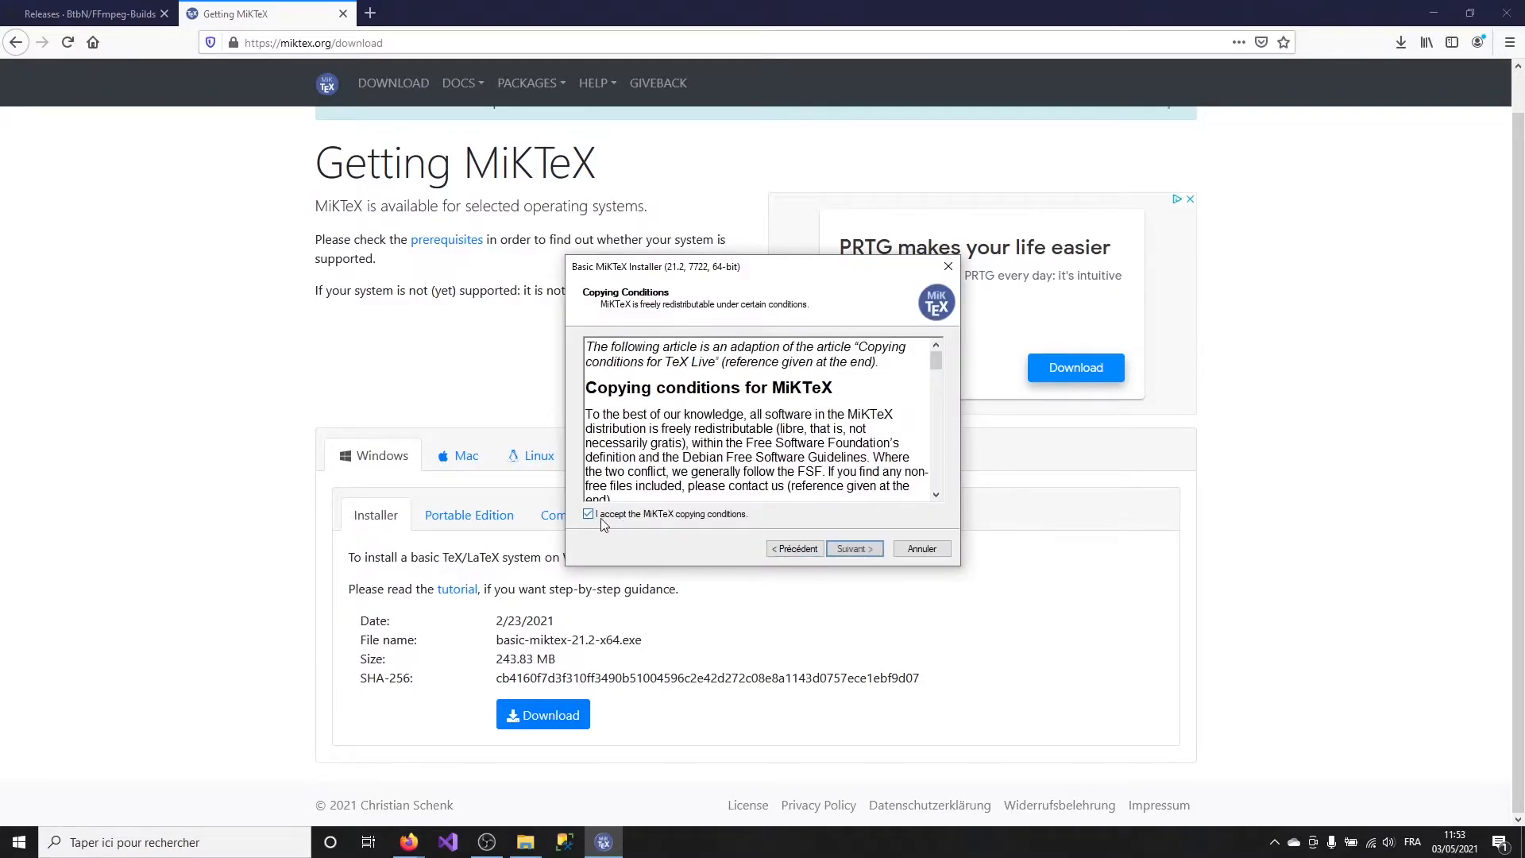
pyautogui.click(854, 552)
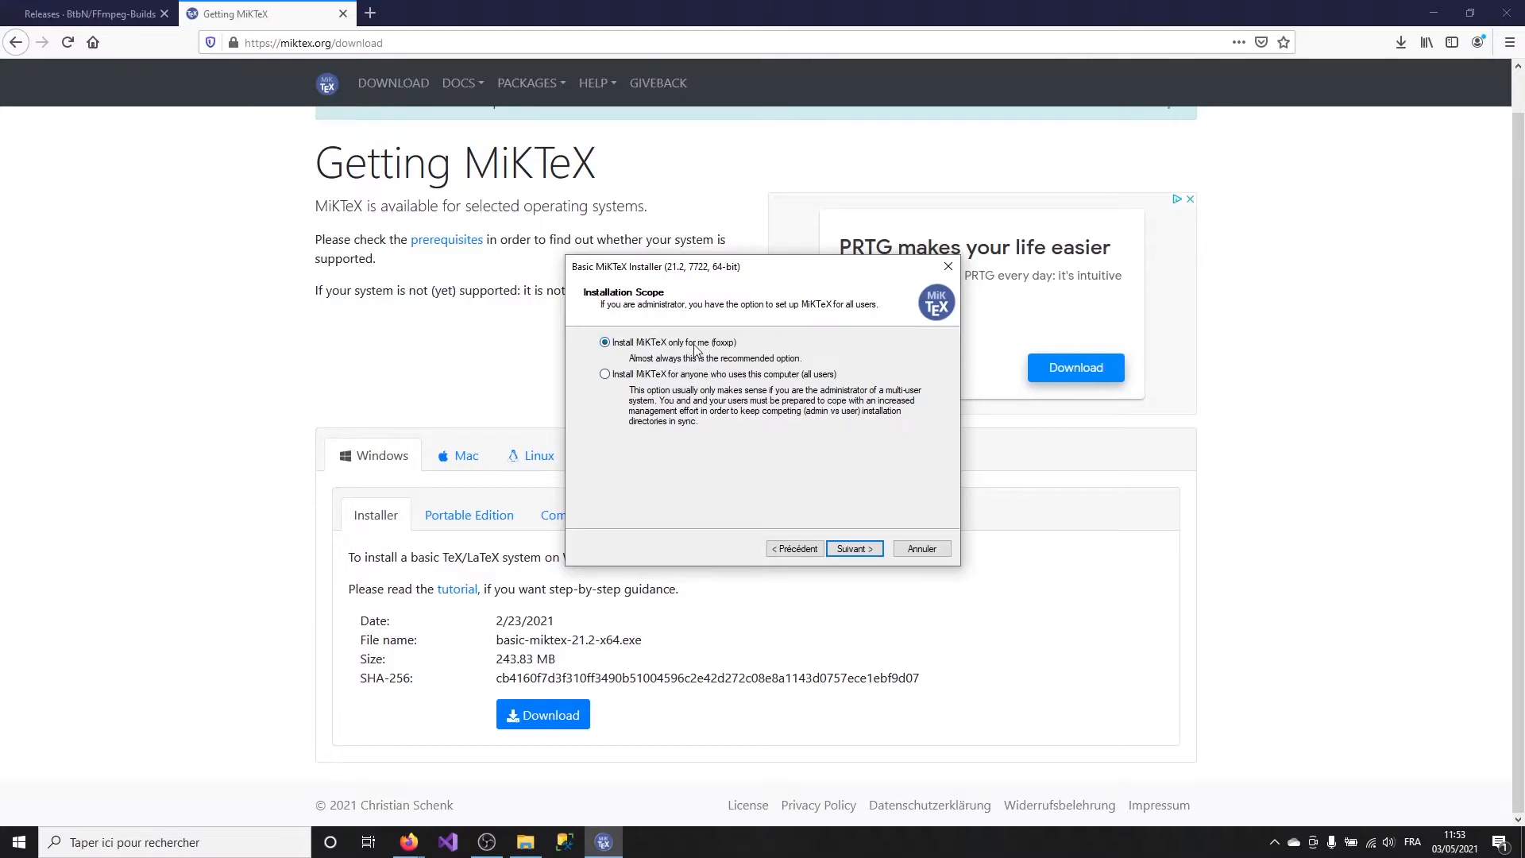
# Start the MiKTeX installation for the current user only, keeping the default directory, A4 paper and the Ask me first package setting.
pyautogui.click(862, 551)
pyautogui.click(628, 361)
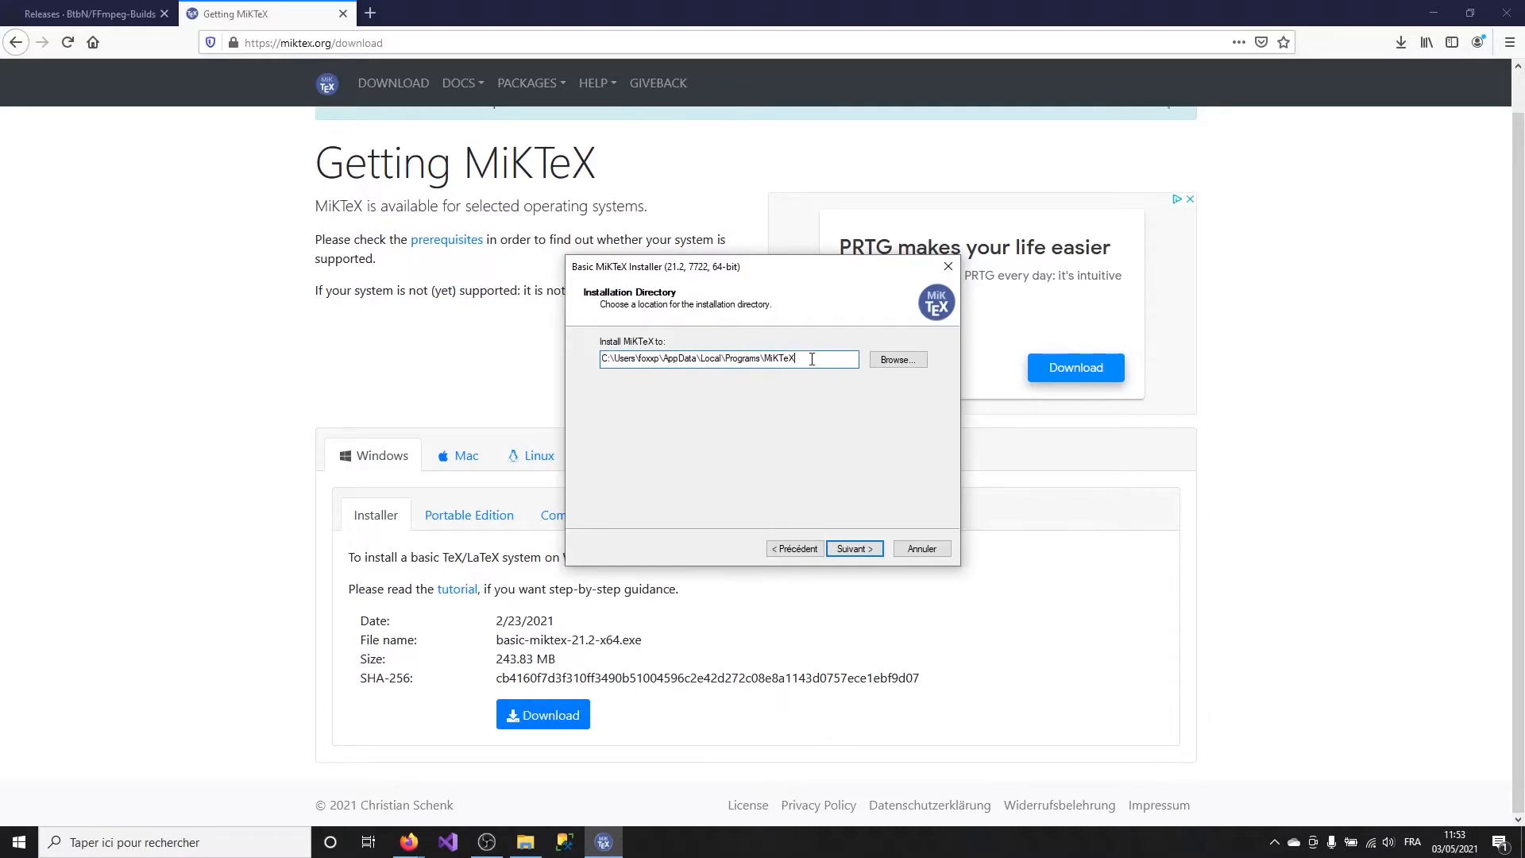
pyautogui.click(854, 548)
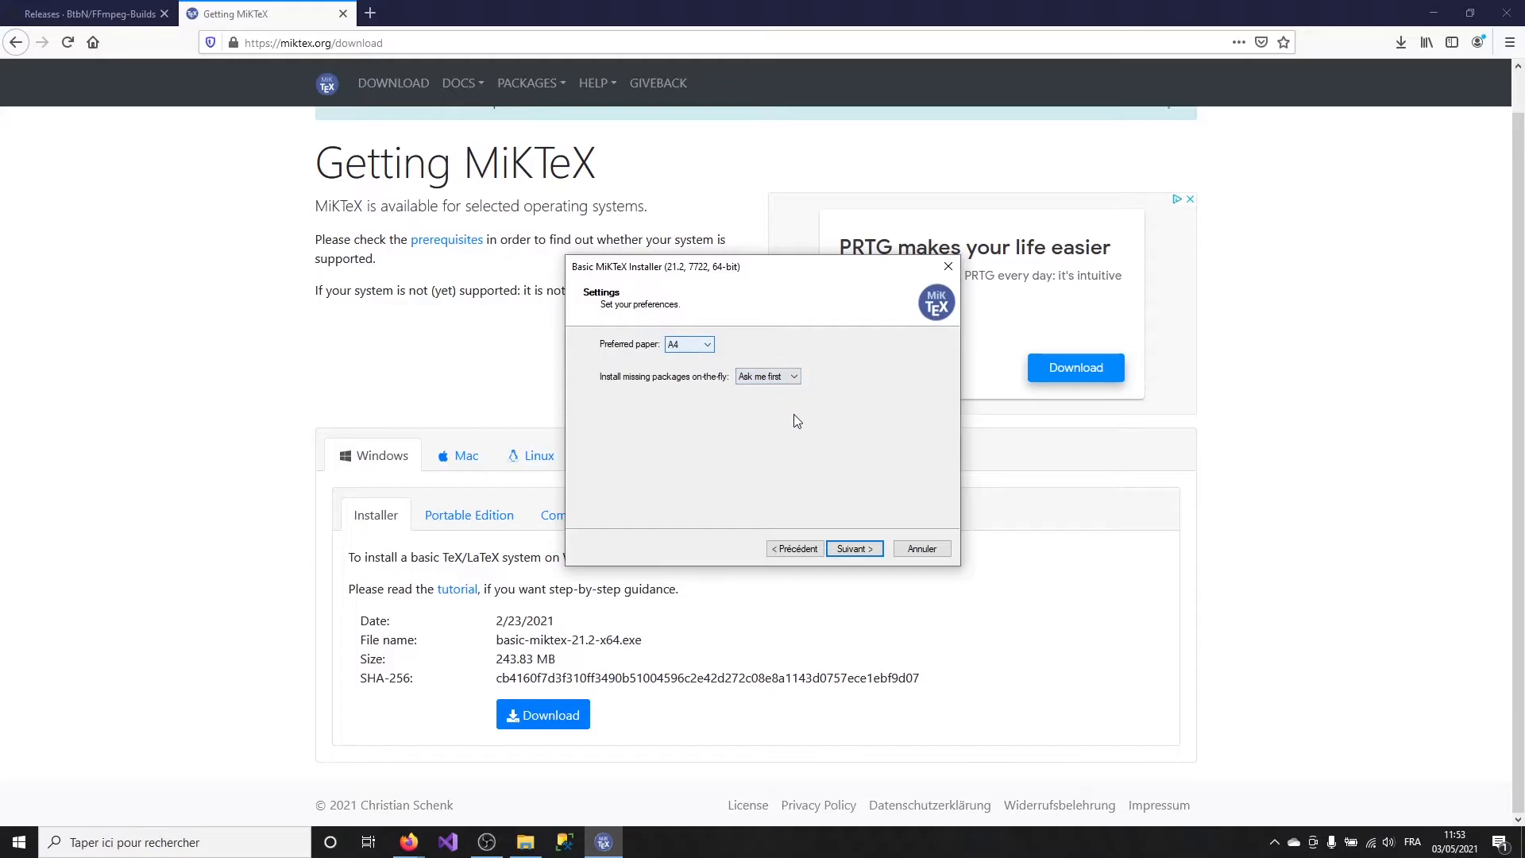
pyautogui.click(862, 550)
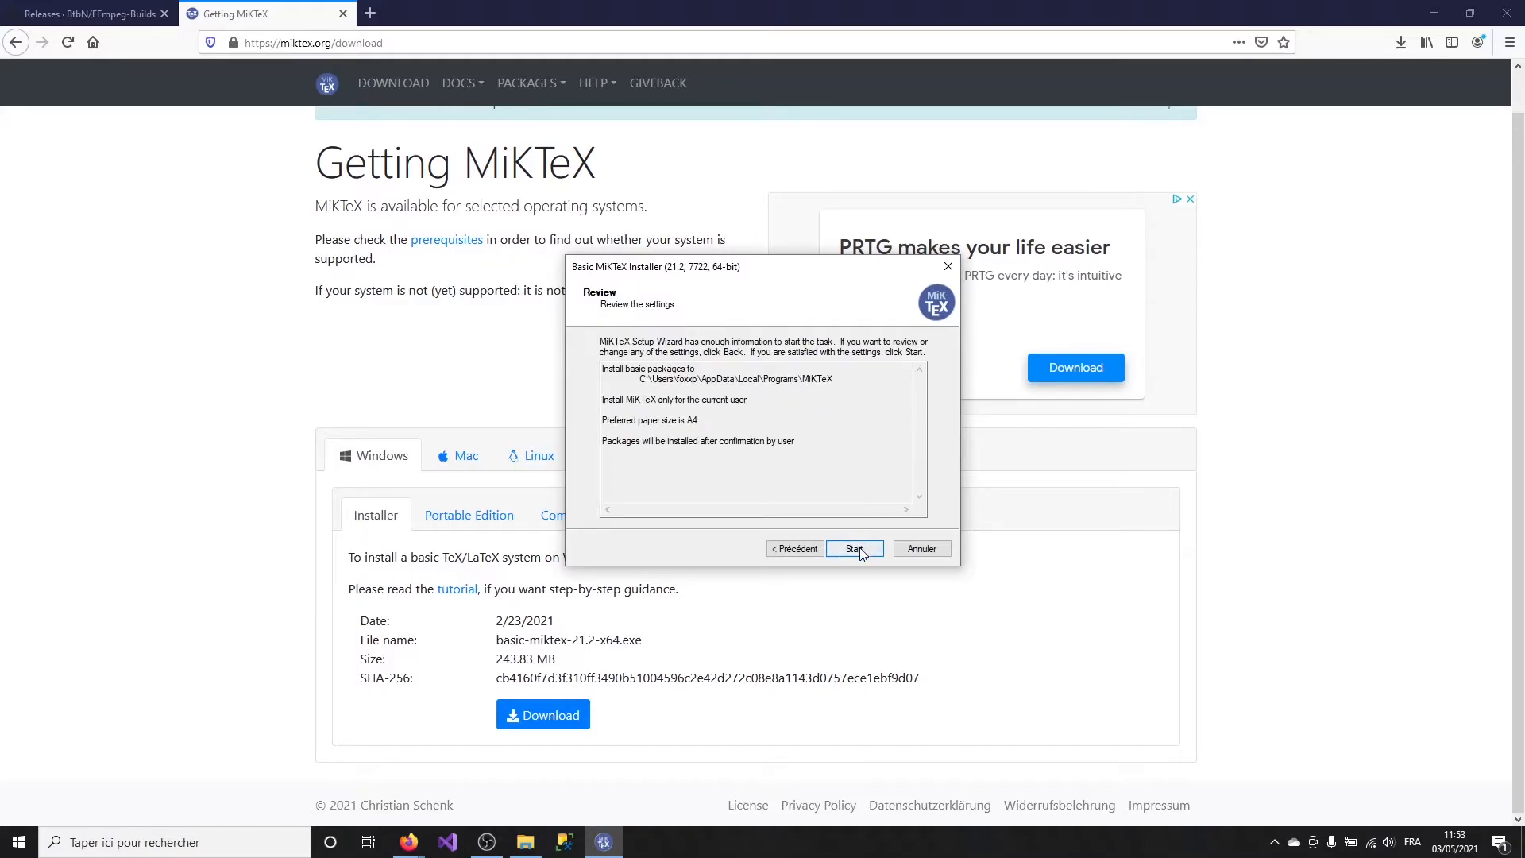
pyautogui.click(854, 549)
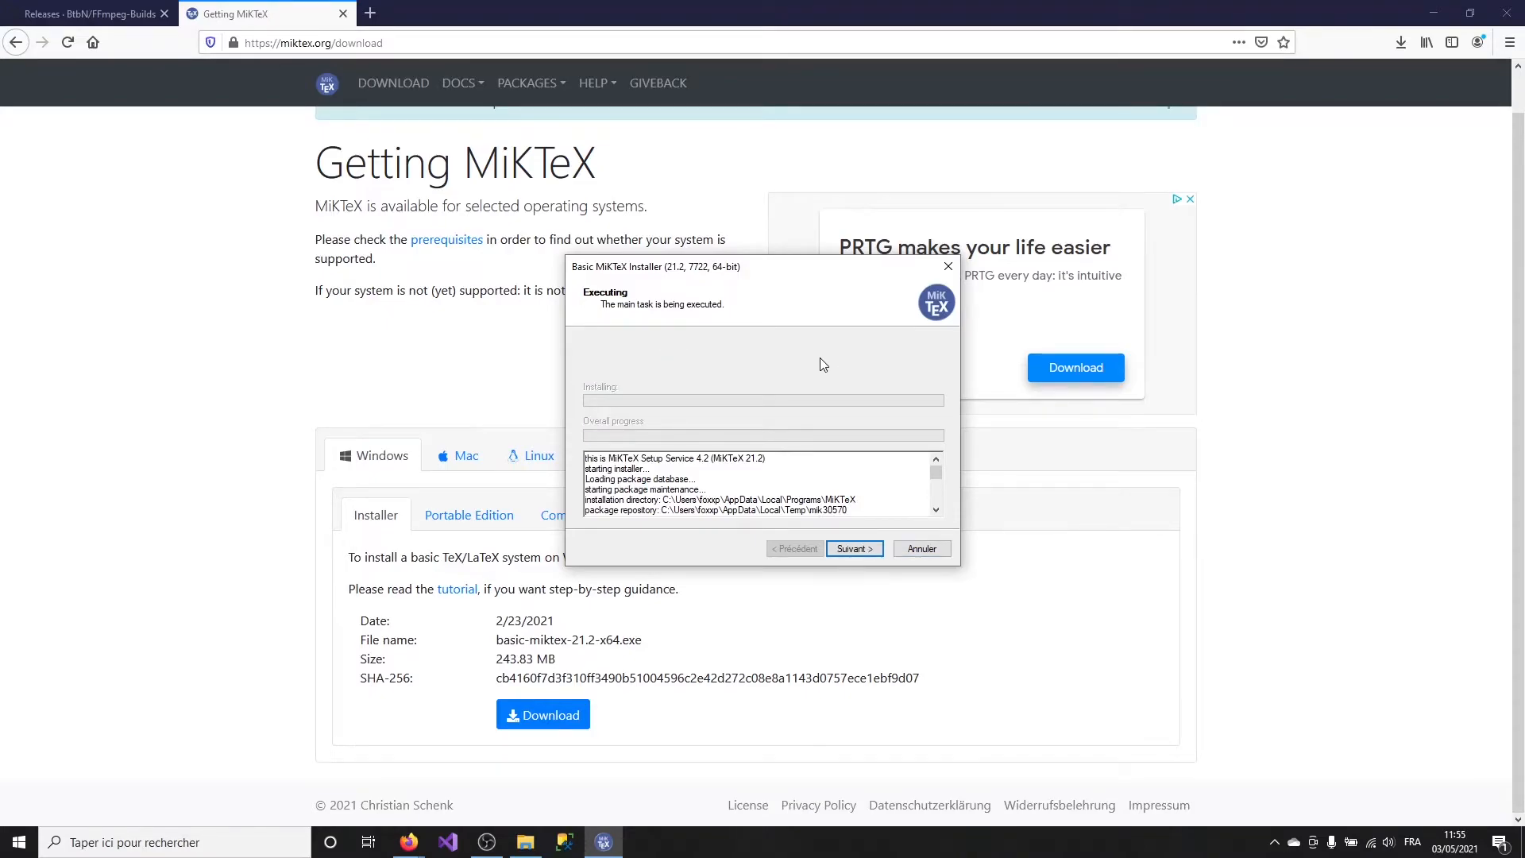
# Complete the MiKTeX setup with the update check enabled, clear the Tell me more option and close the wizard.
pyautogui.click(875, 548)
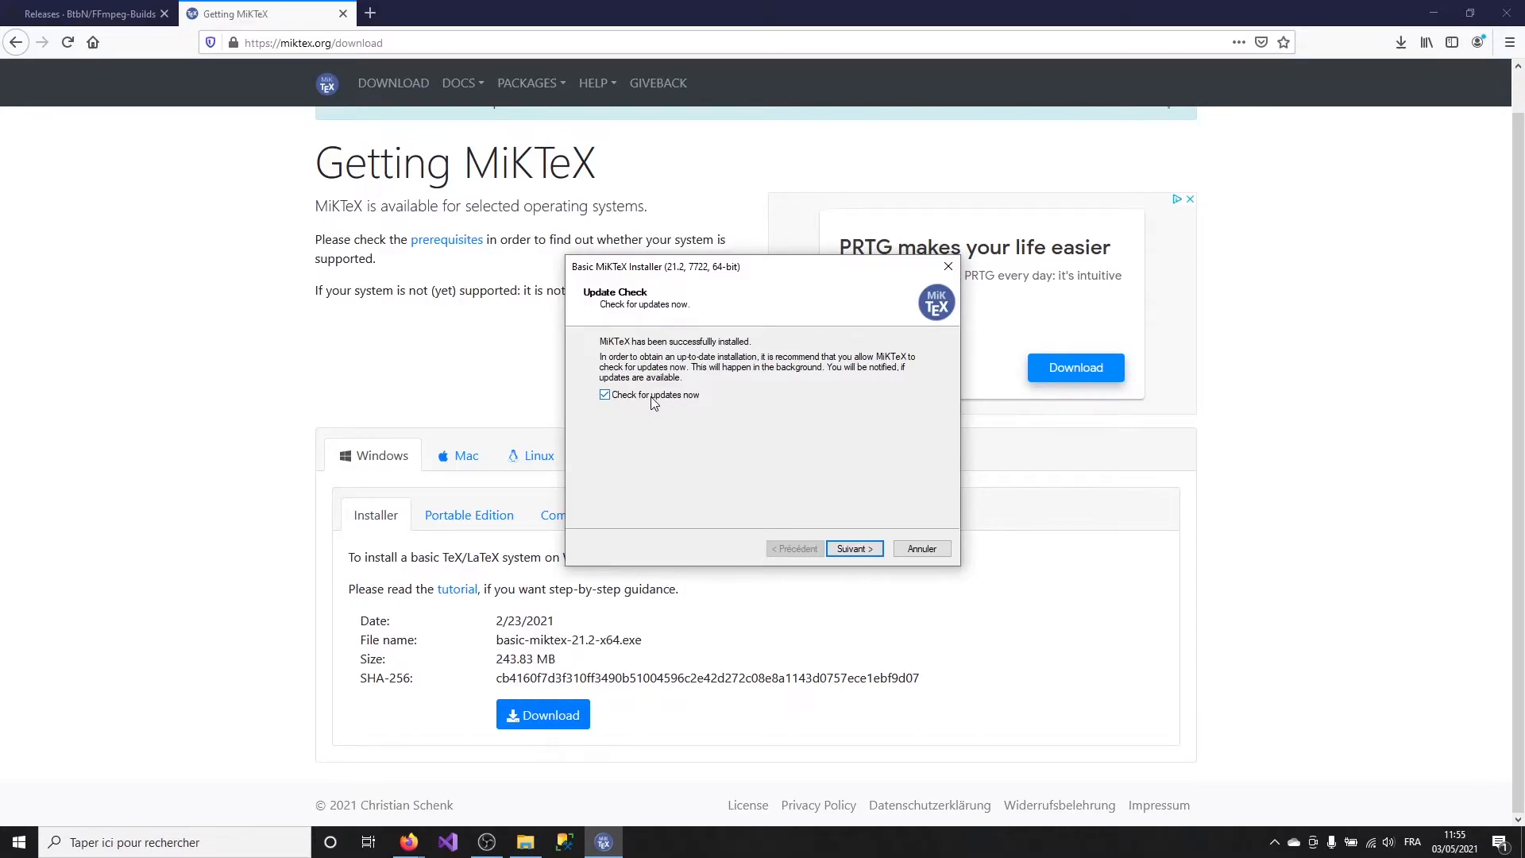
pyautogui.click(860, 551)
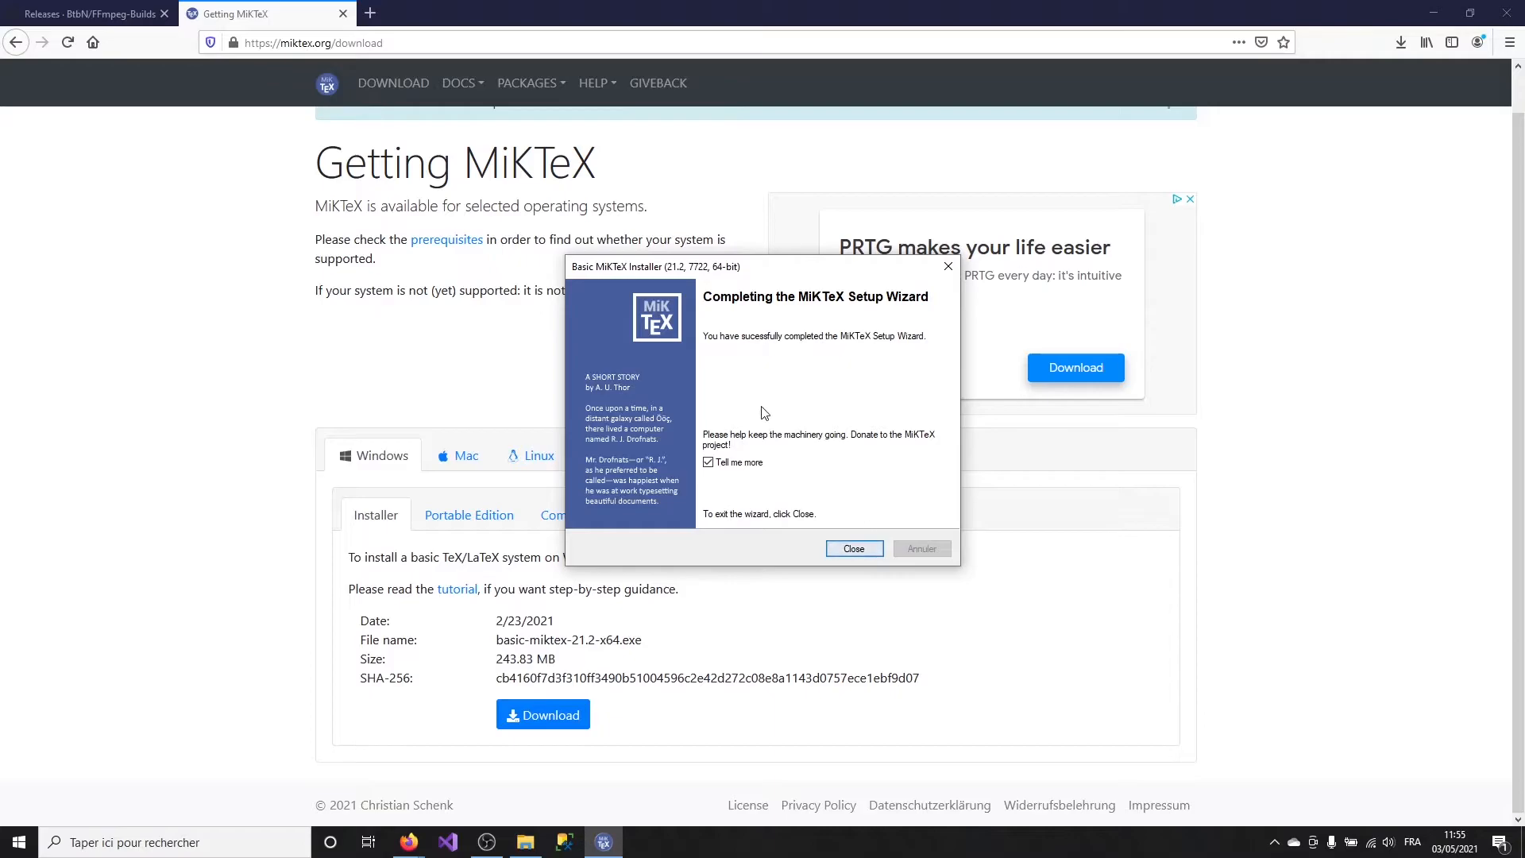
pyautogui.click(708, 462)
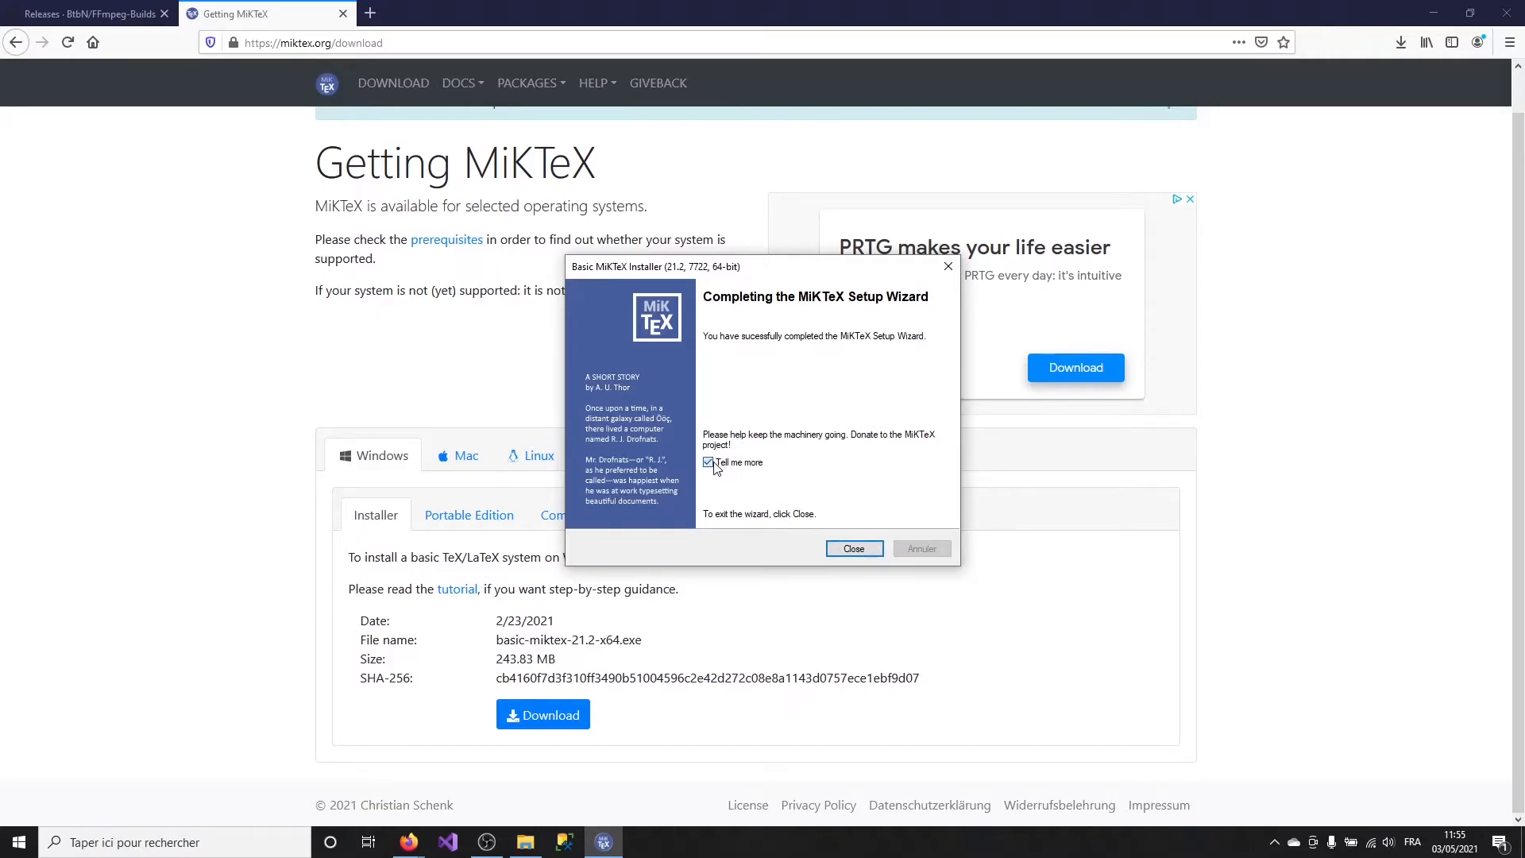
pyautogui.click(854, 548)
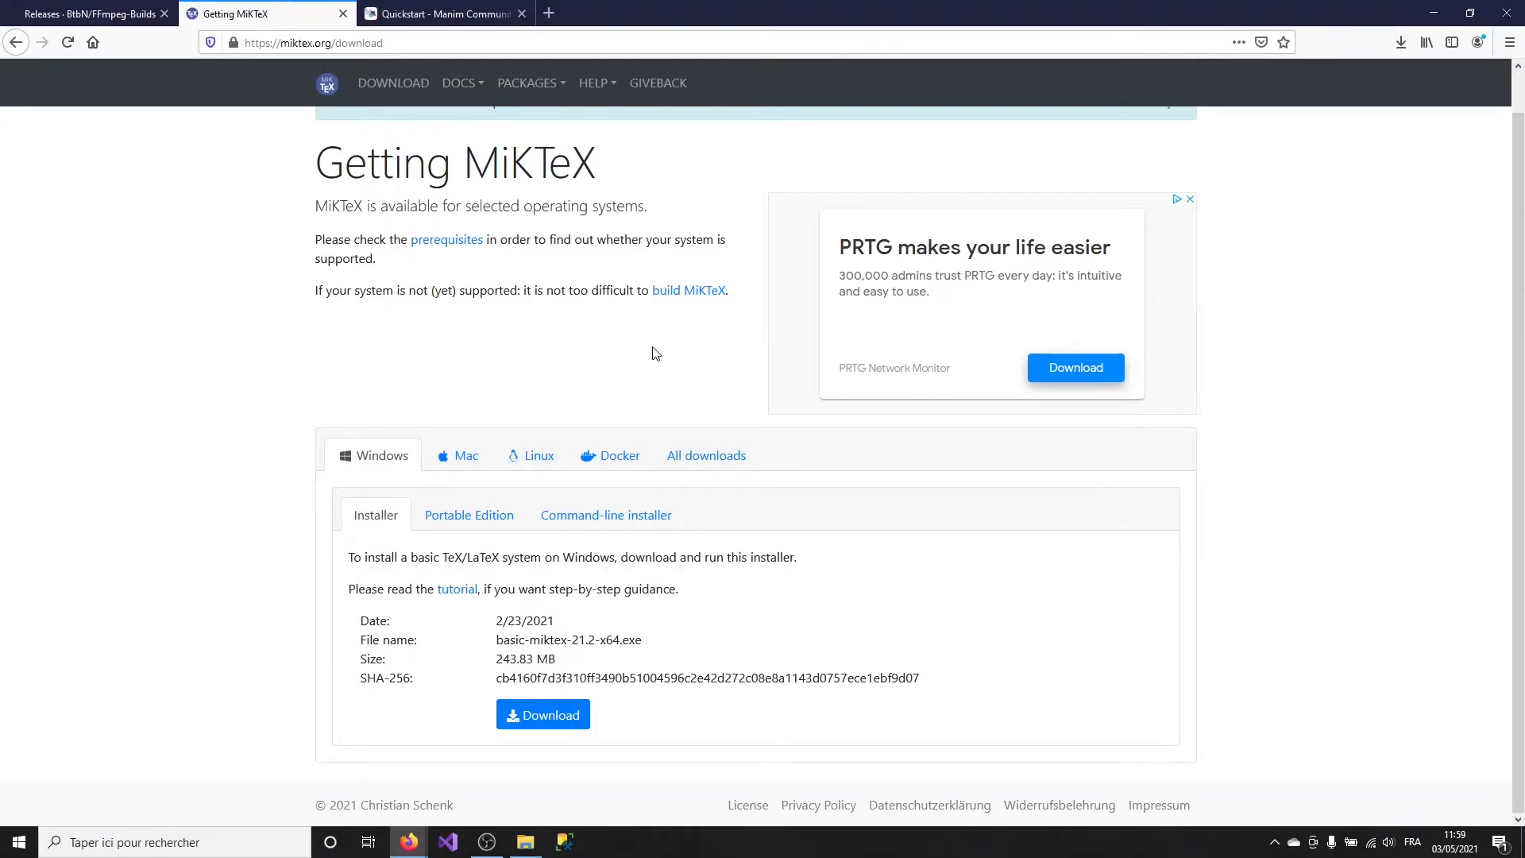
# Run python -m pip install manim in a new command prompt, and close the prompt once the command has finished.
pyautogui.click(188, 845)
pyautogui.write('cmd')
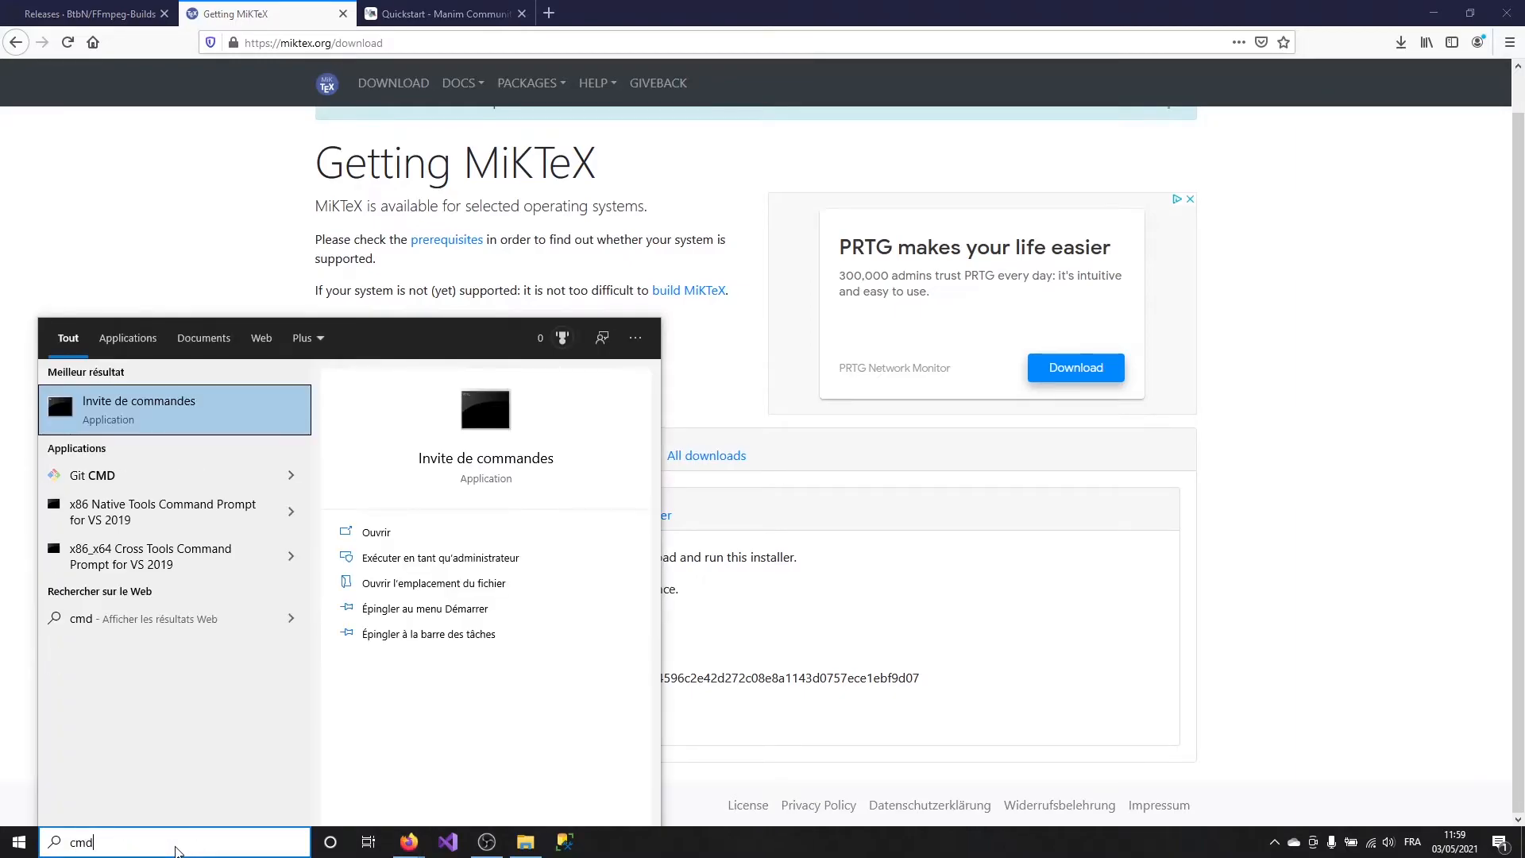
pyautogui.press('Return')
pyautogui.write('python -m pip insa')
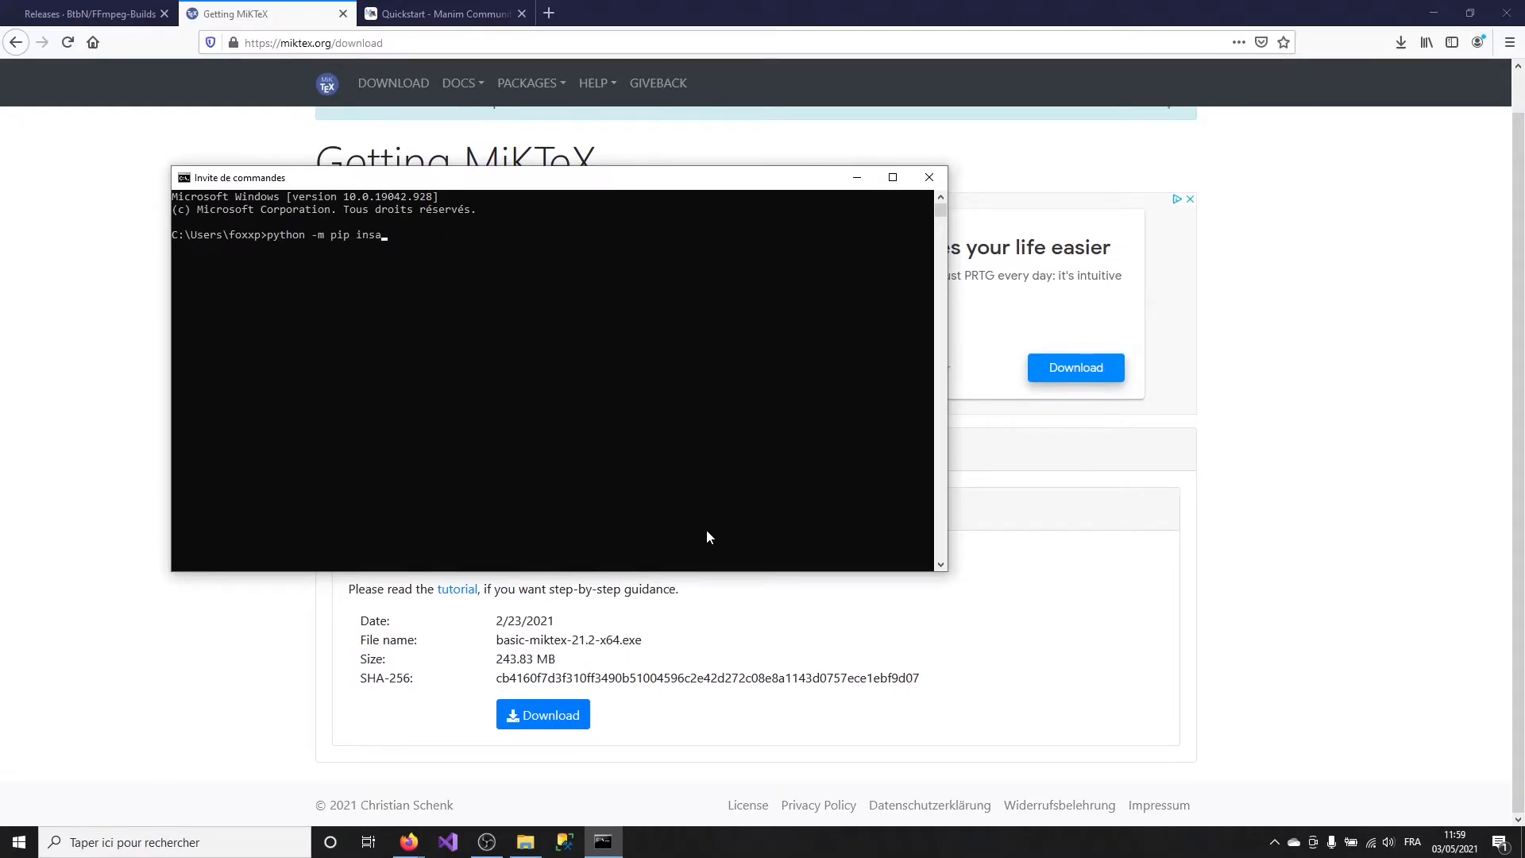
pyautogui.press('BackSpace')
pyautogui.write('tall manim')
pyautogui.press('Return')
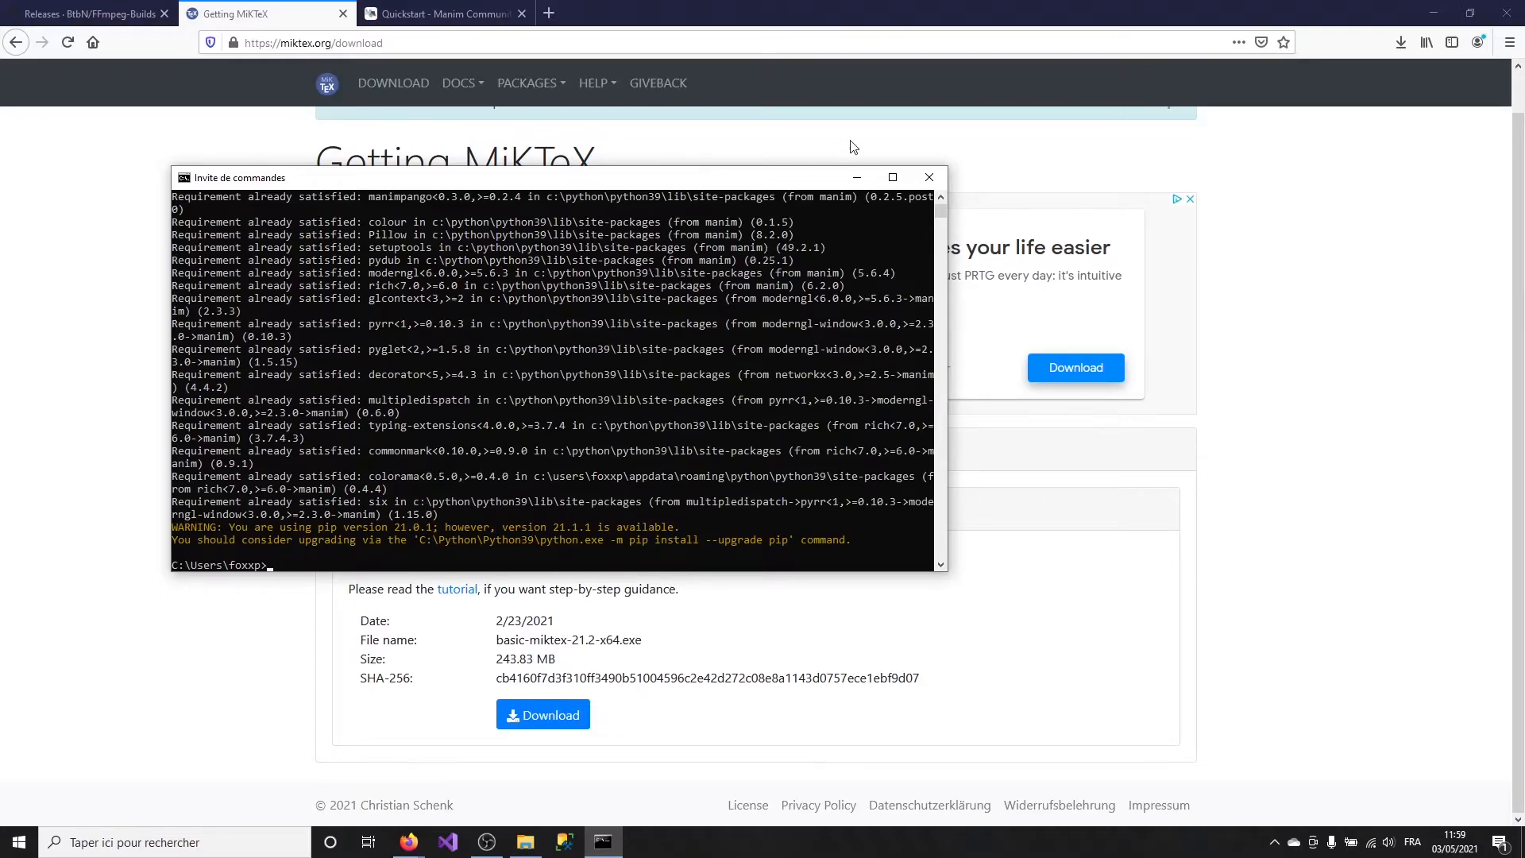
pyautogui.click(931, 178)
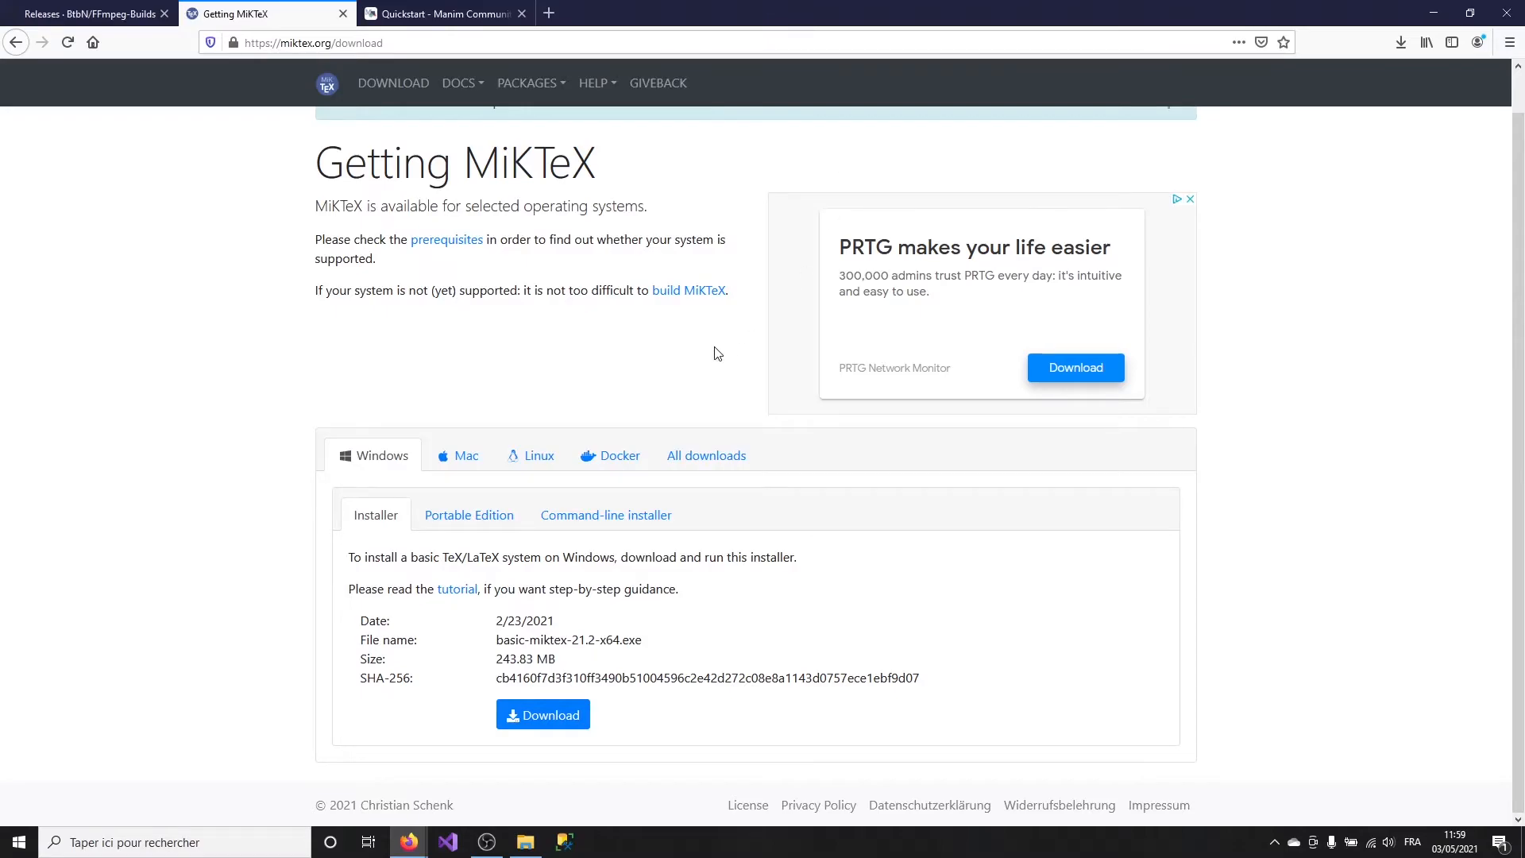
# Copy the SquareToCircle example code from the Manim Quickstart page into test_manim.py and save the file.
pyautogui.click(459, 12)
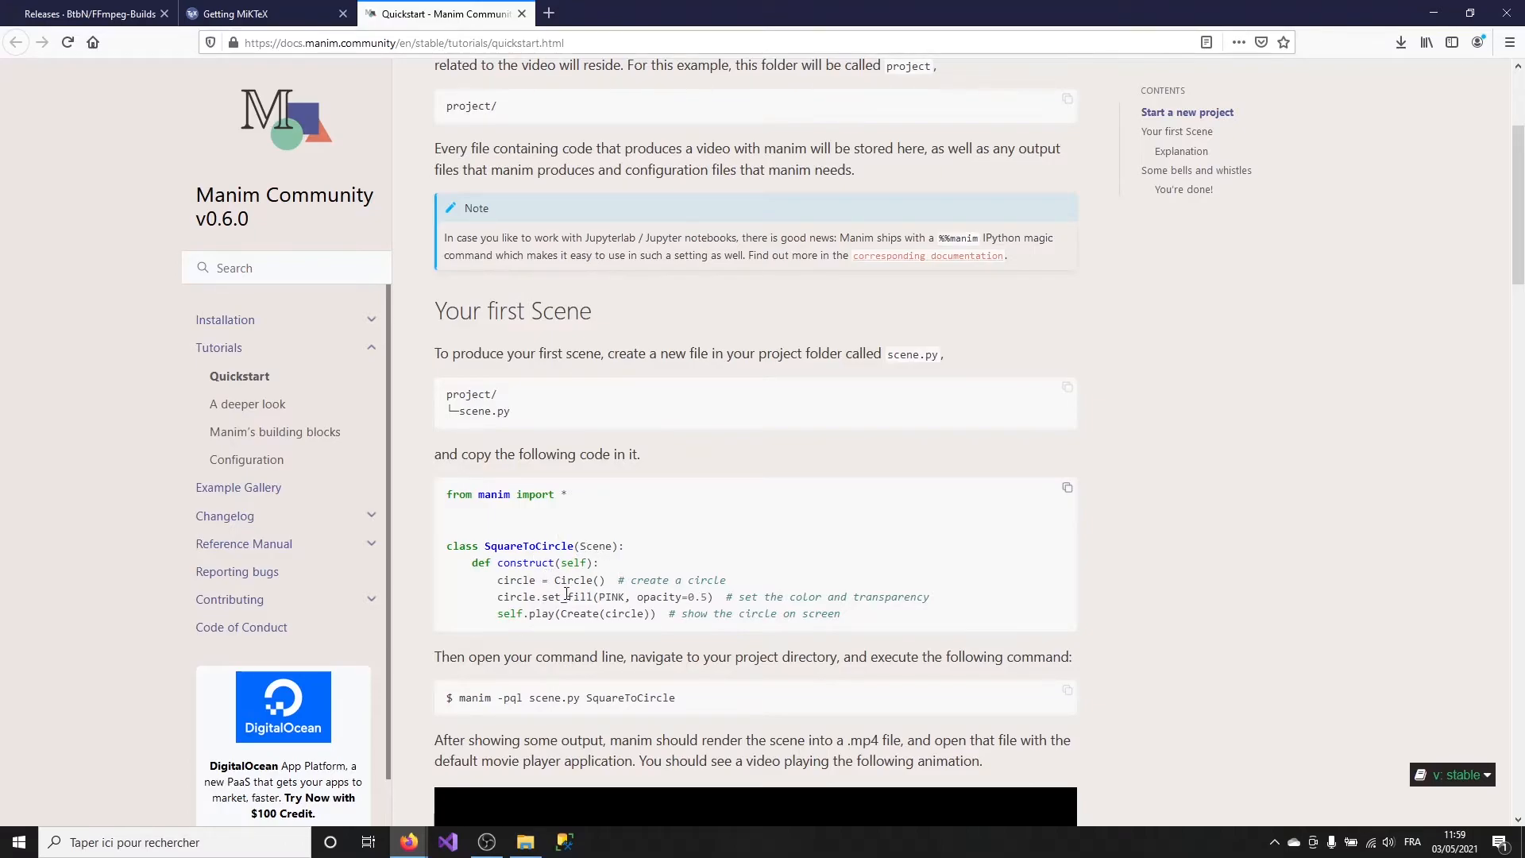
pyautogui.moveTo(854, 620); pyautogui.dragTo(420, 491)
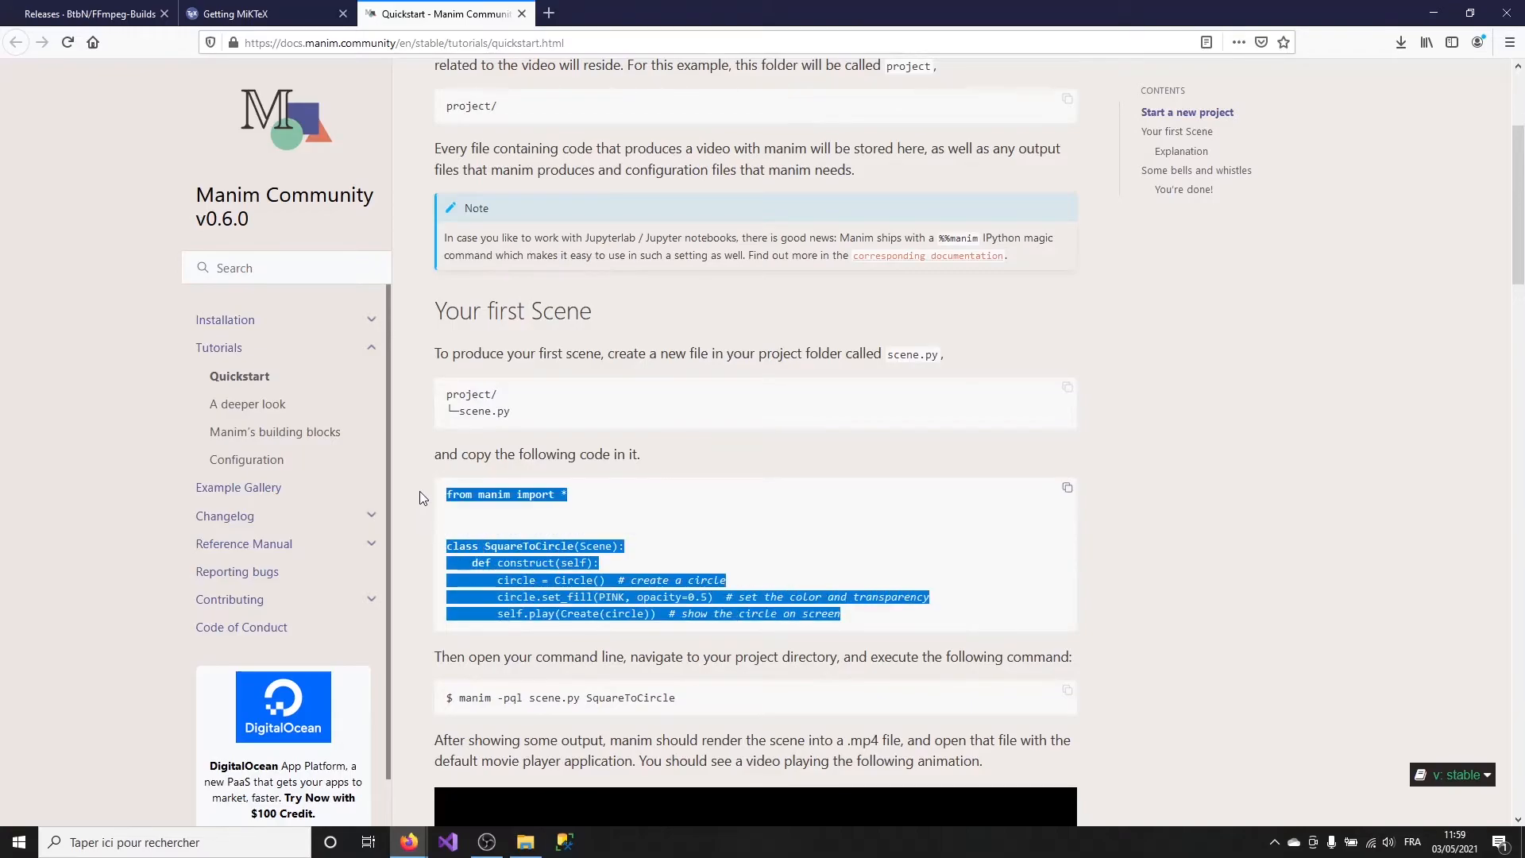
pyautogui.click(987, 503)
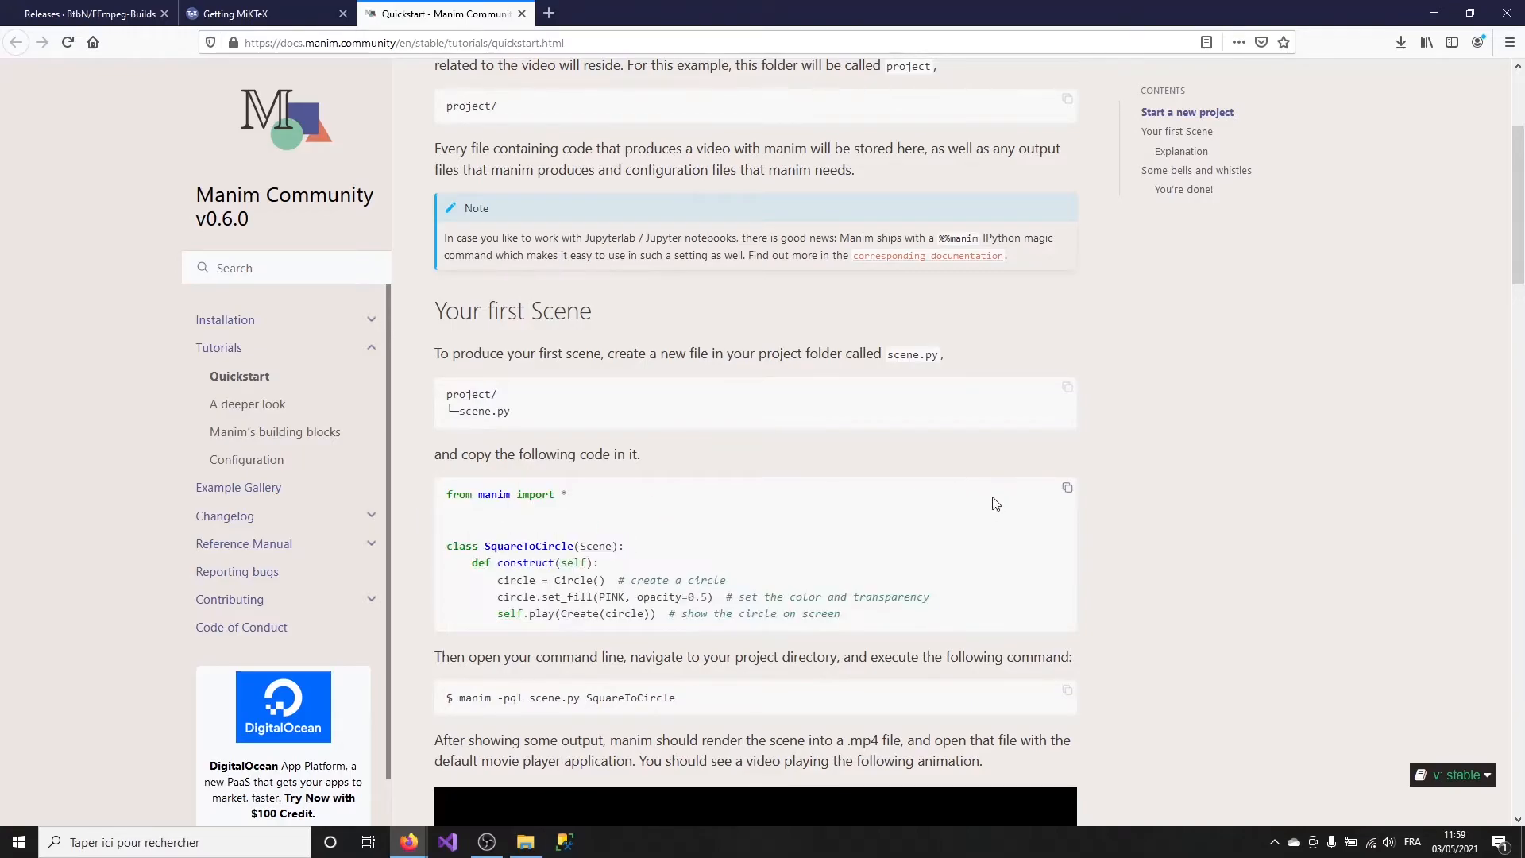
pyautogui.click(1070, 492)
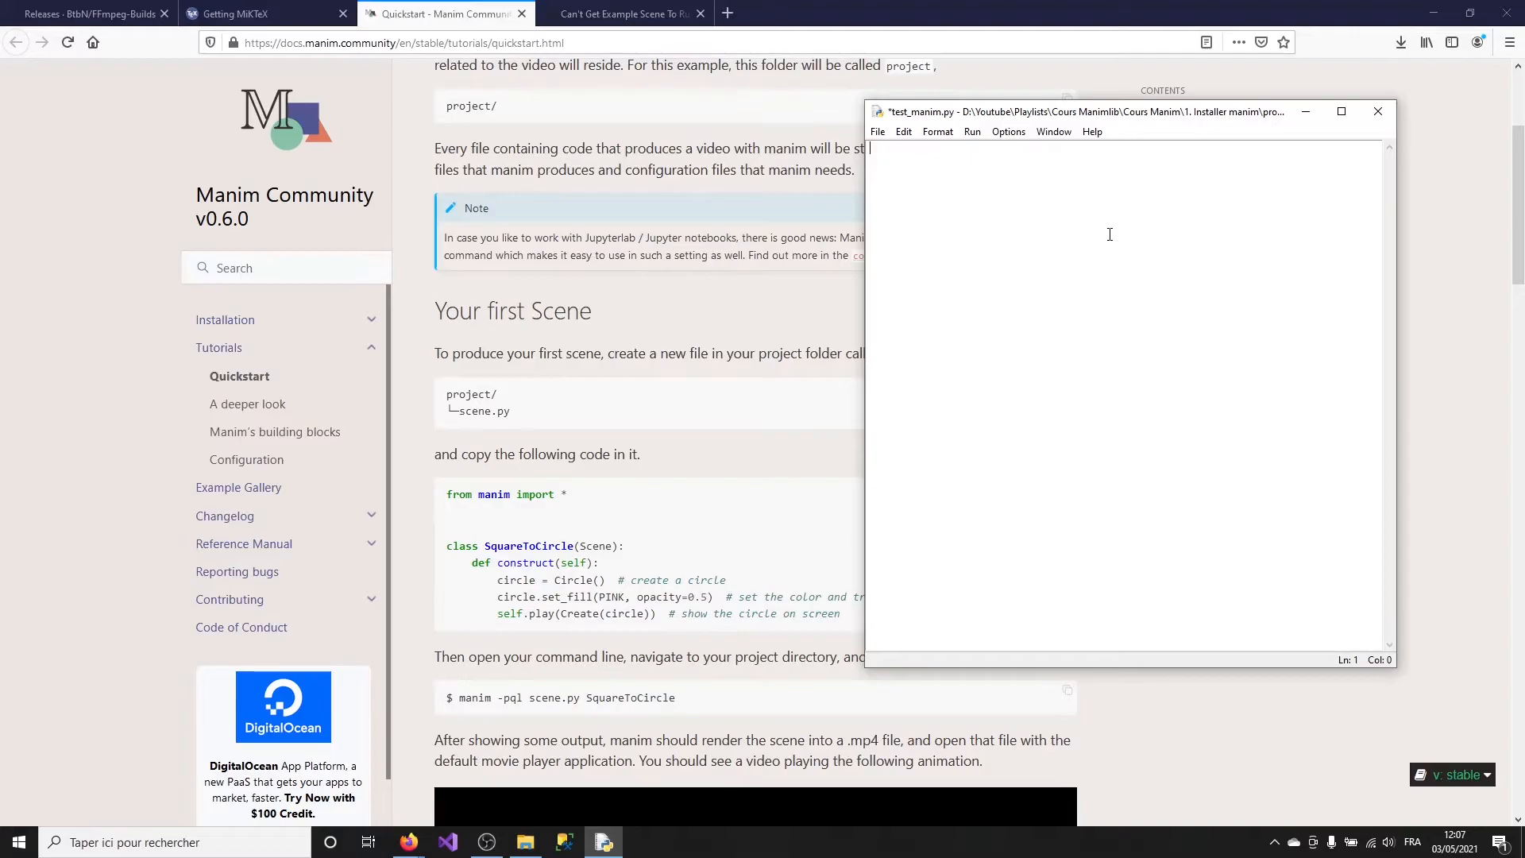
pyautogui.hotkey('ctrl', 'v')
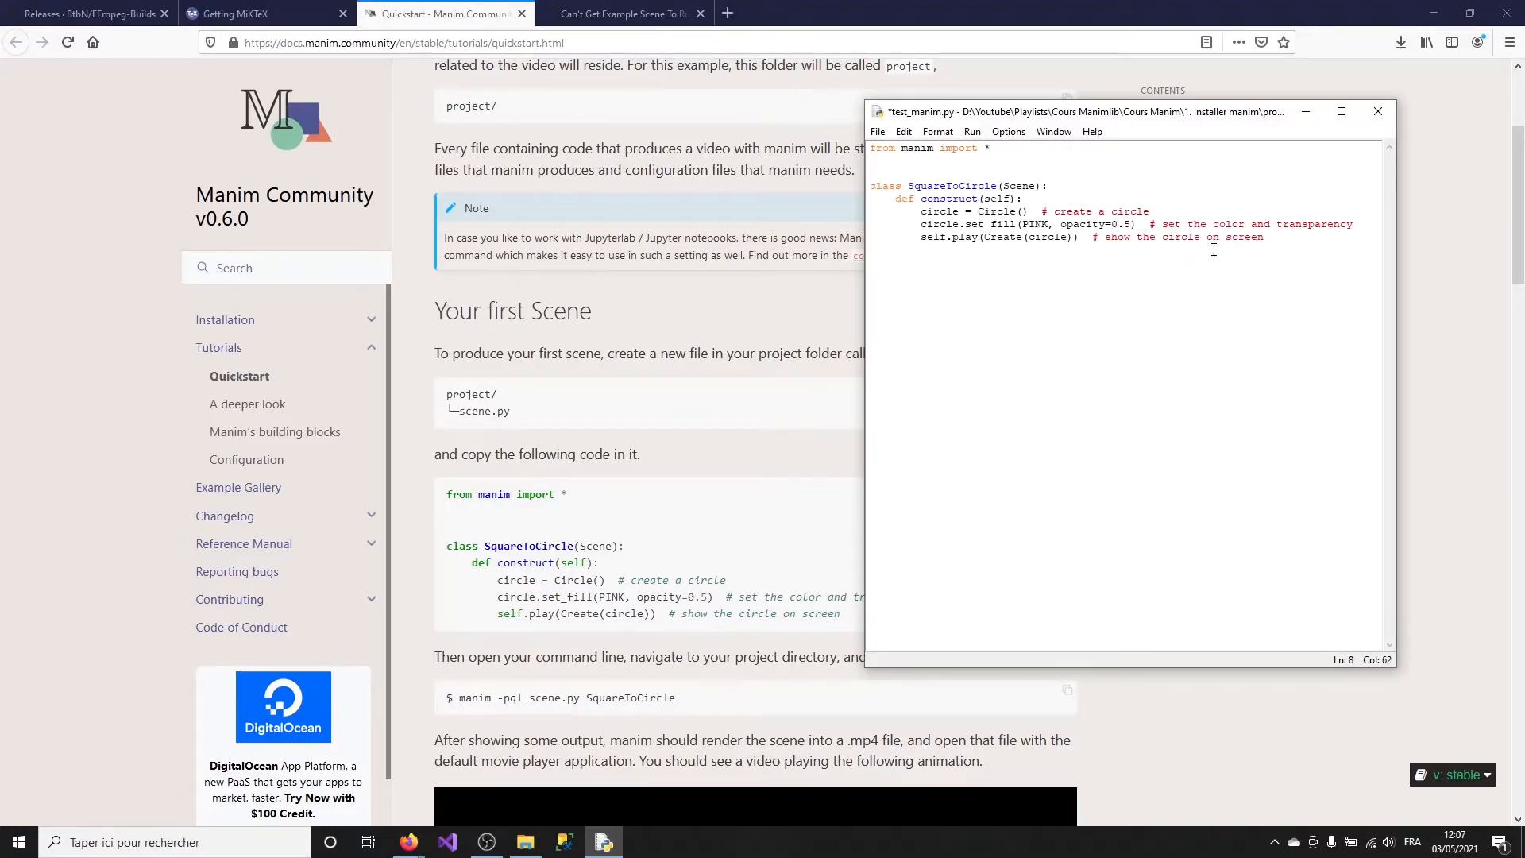
pyautogui.hotkey('ctrl', 's')
# Open a command prompt directly in the programme folder that contains test_manim.py.
pyautogui.click(525, 842)
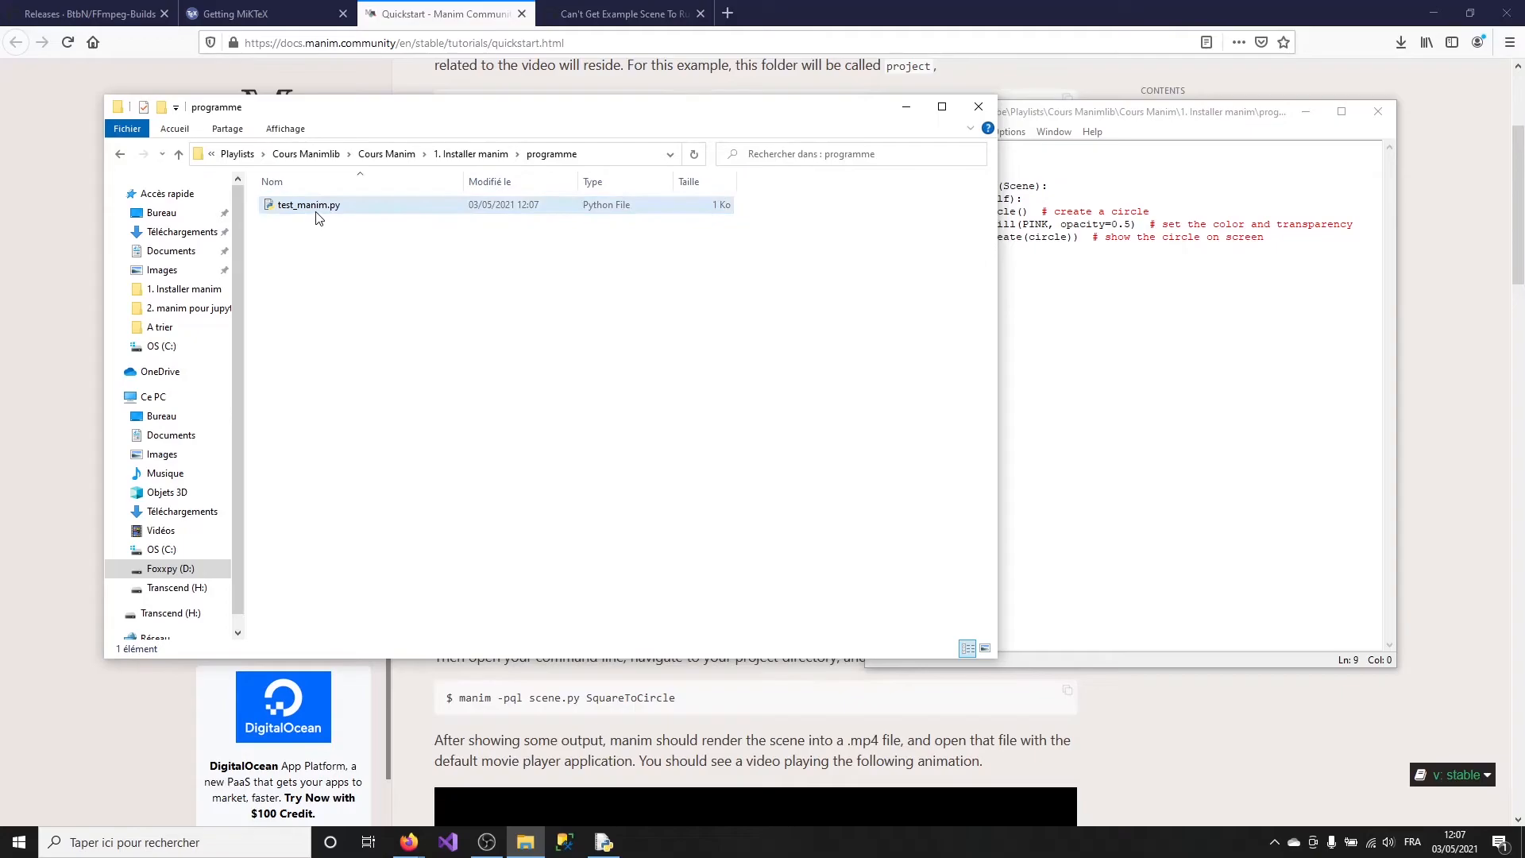
pyautogui.click(610, 155)
pyautogui.write('cmd')
pyautogui.press('Return')
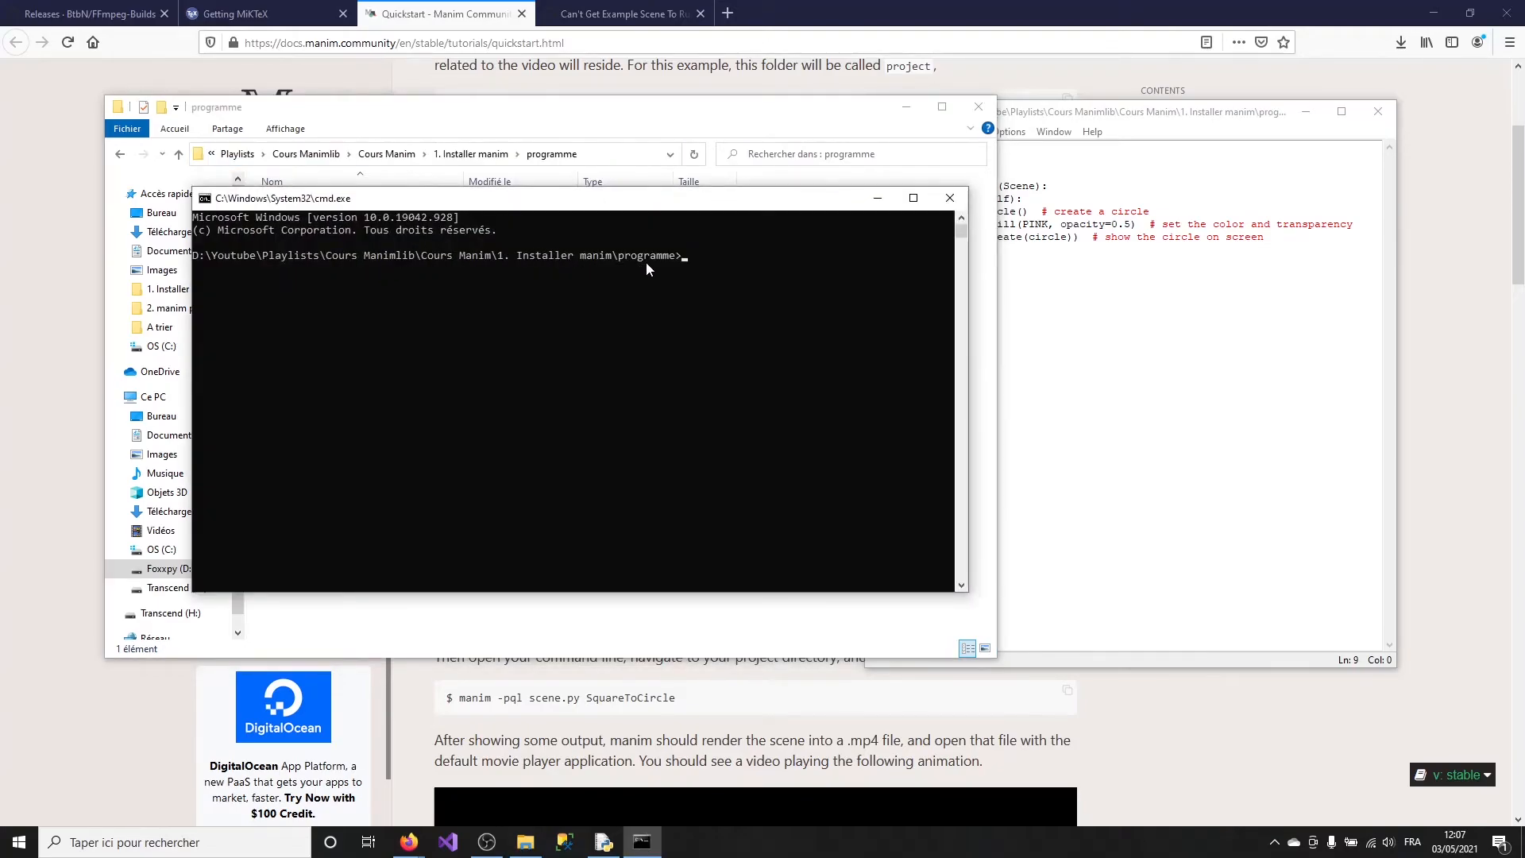
# Render and preview the scene at low quality by running python -m manim -pql test_manim.py SquareToCircle.
pyautogui.write('python -m manim -pql')
pyautogui.write('test_maniml.py')
pyautogui.click(1199, 104)
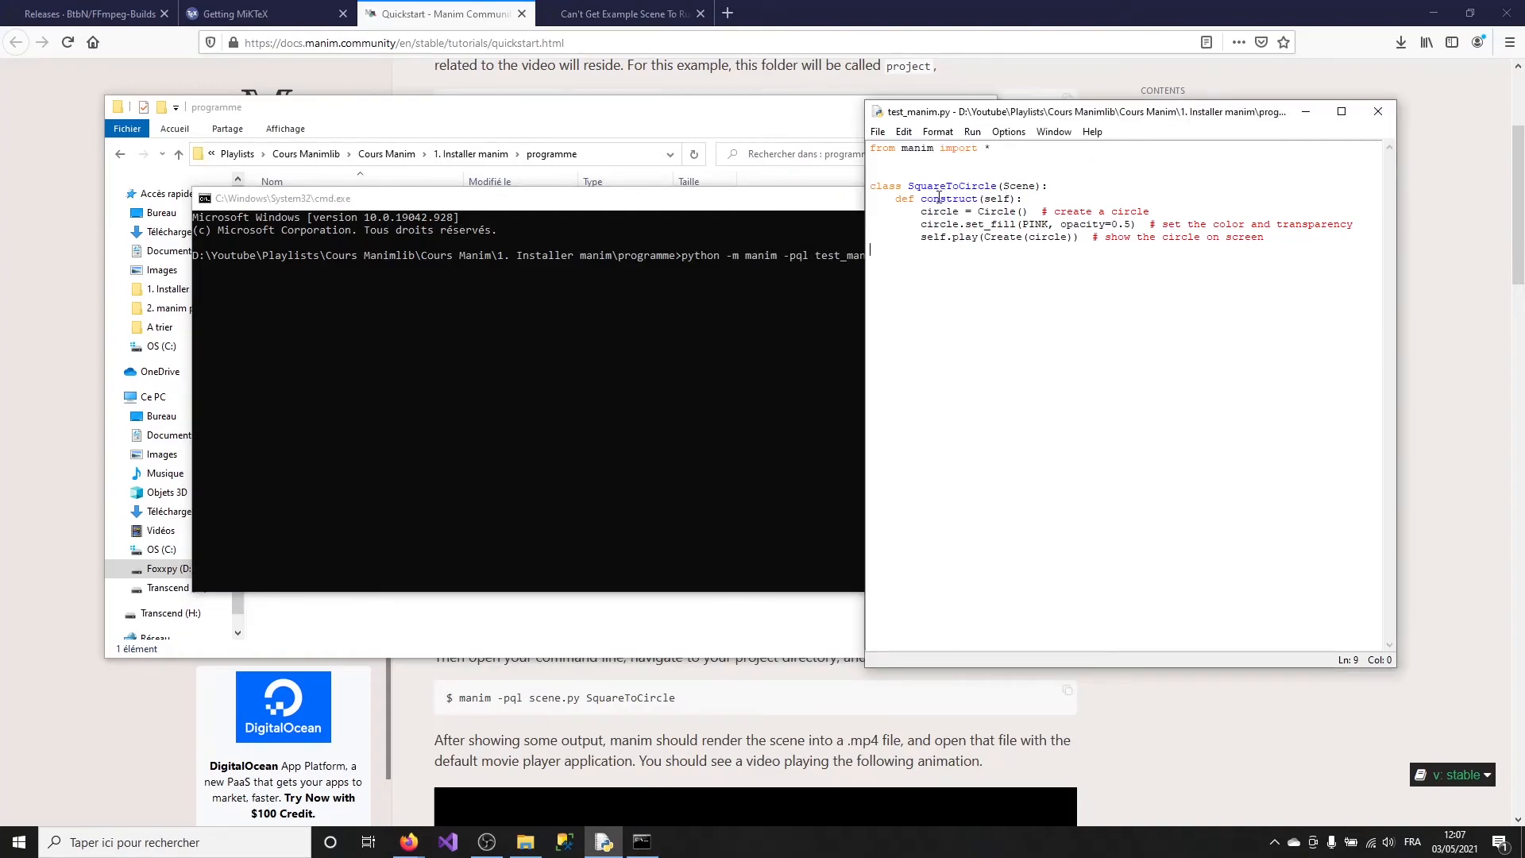
pyautogui.click(838, 262)
pyautogui.click(921, 256)
pyautogui.write('Square')
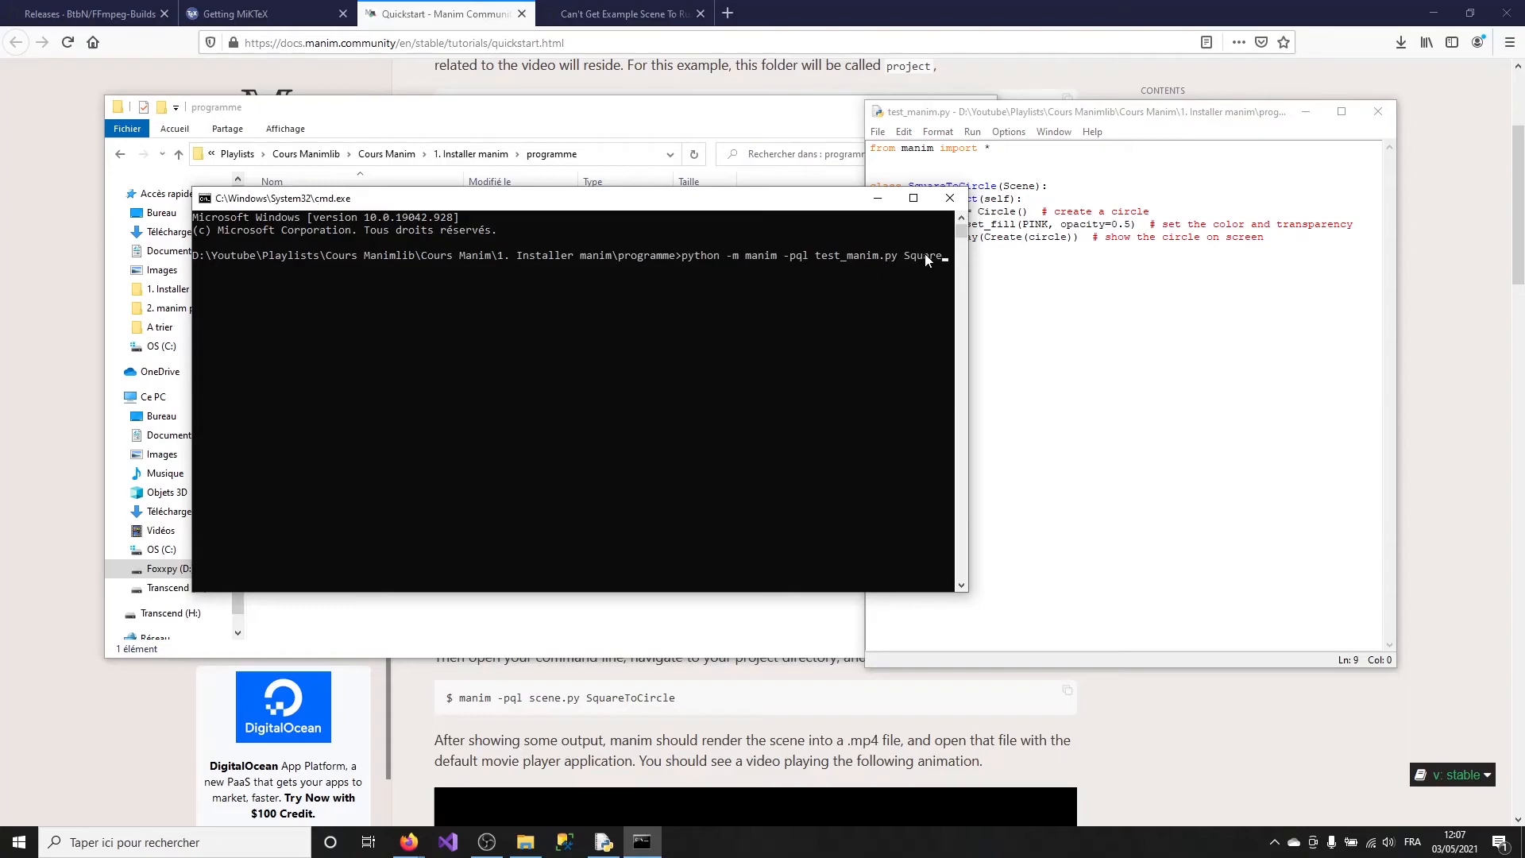
pyautogui.write('ToCircle')
pyautogui.press('Return')
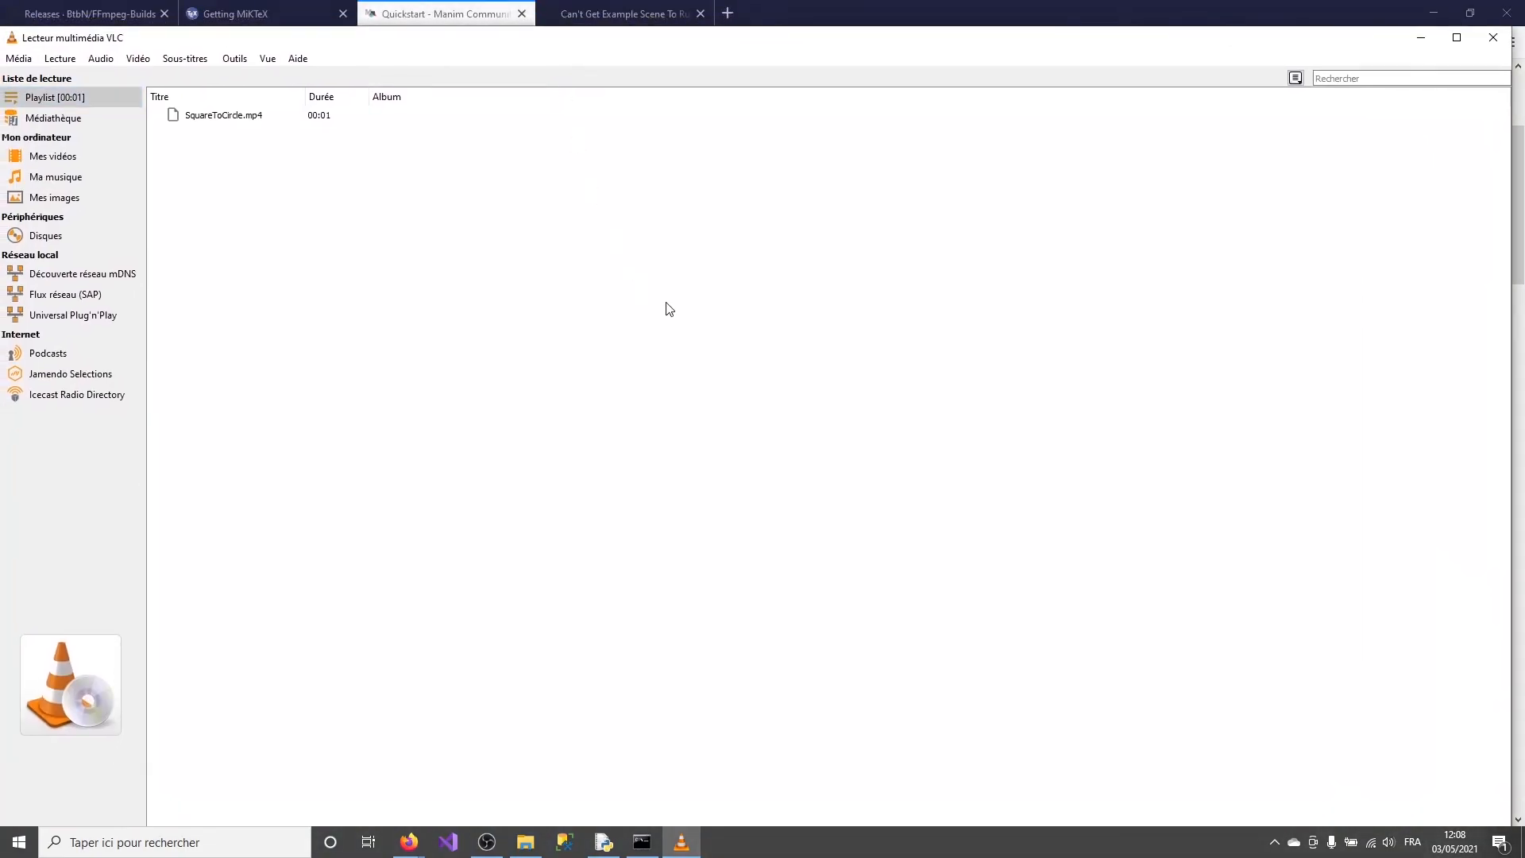
# Play the rendered SquareToCircle.mp4 video in the maximized VLC window and close the player.
pyautogui.doubleClick(608, 42)
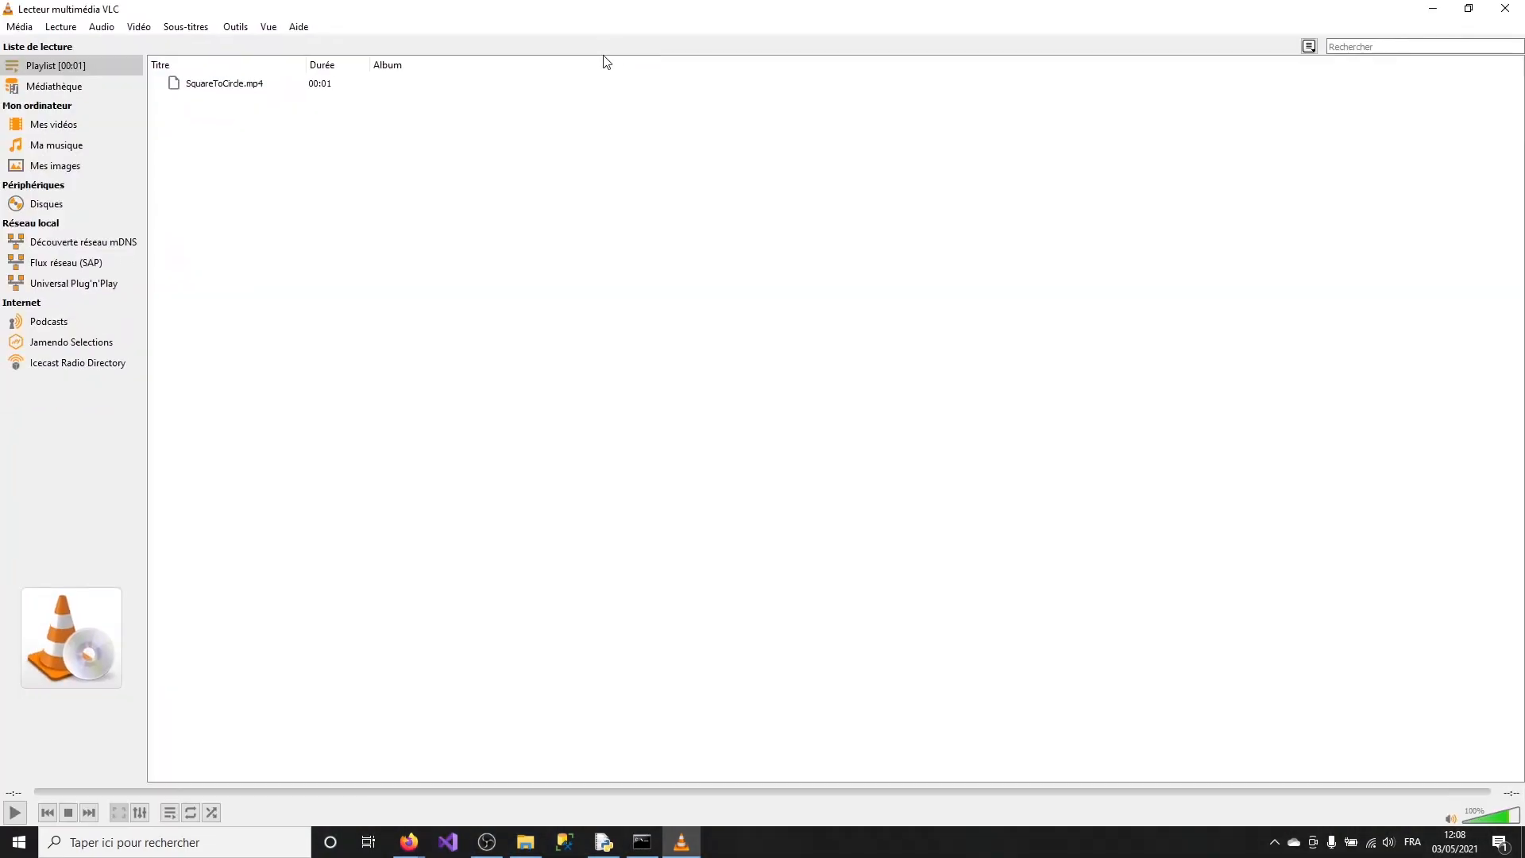
pyautogui.click(15, 813)
pyautogui.click(1504, 10)
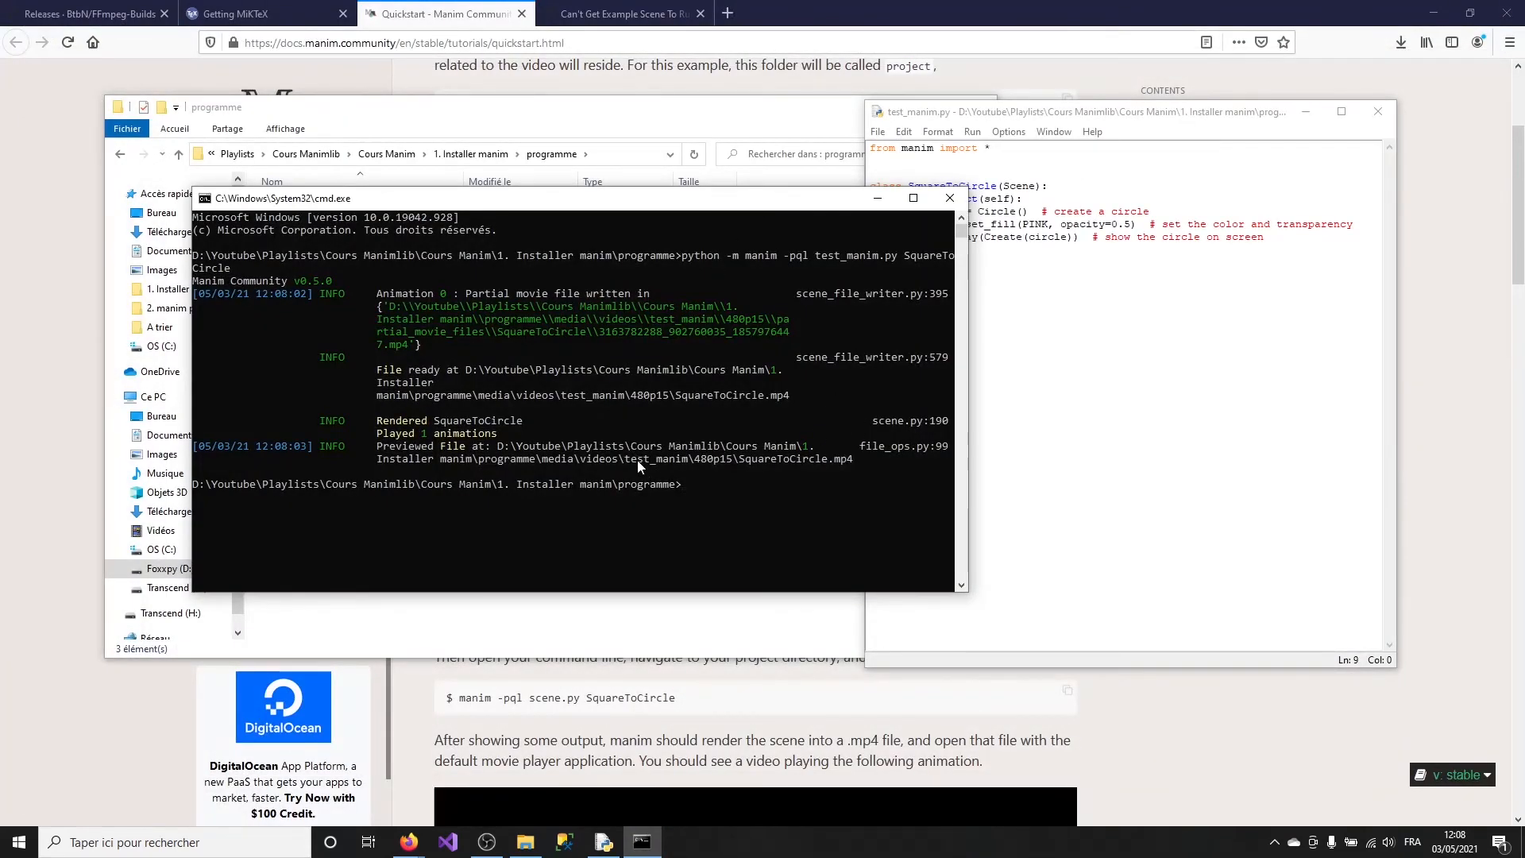